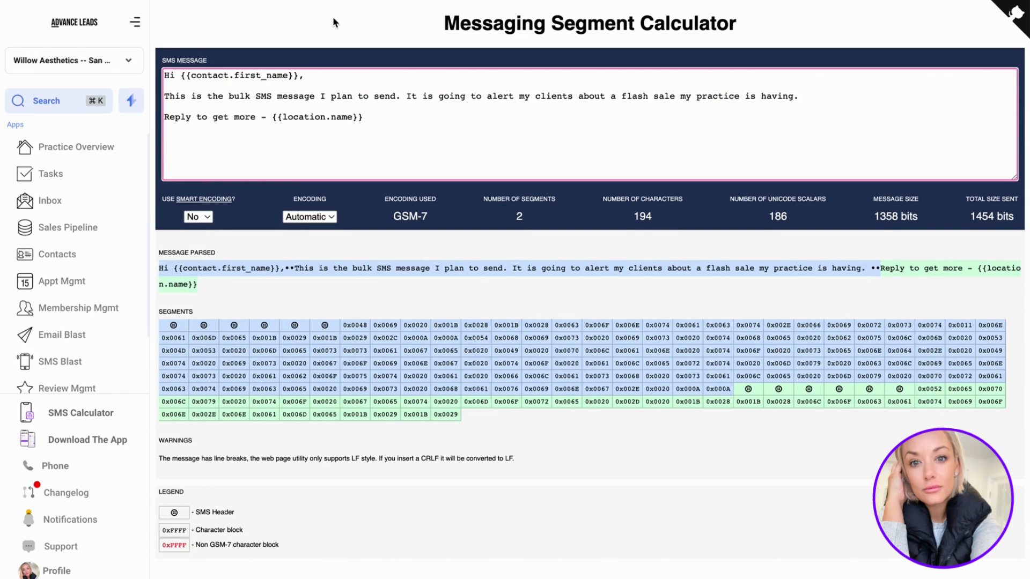
Open the contacts and display the SMS Blast smart list.
click(58, 258)
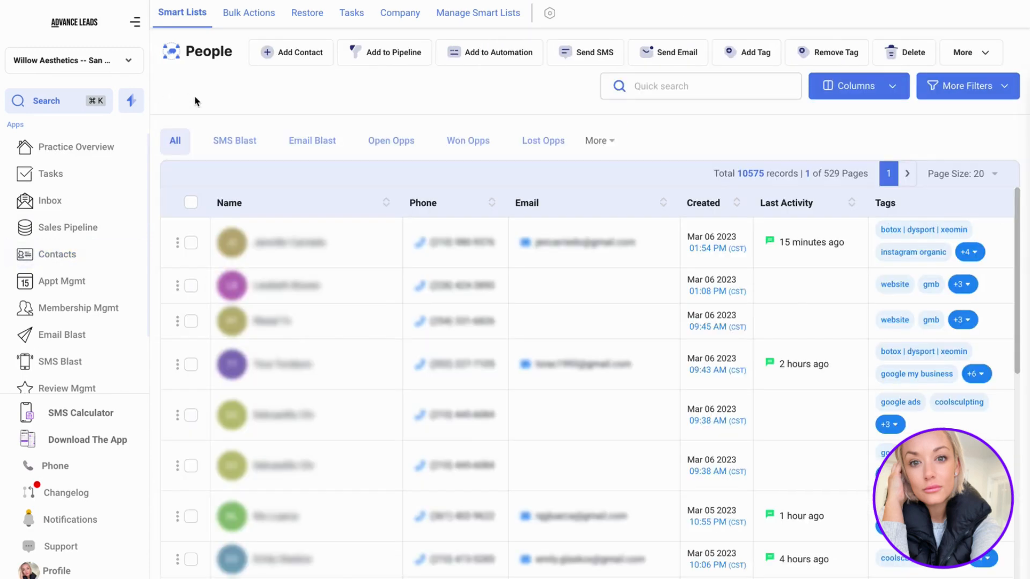
click(235, 142)
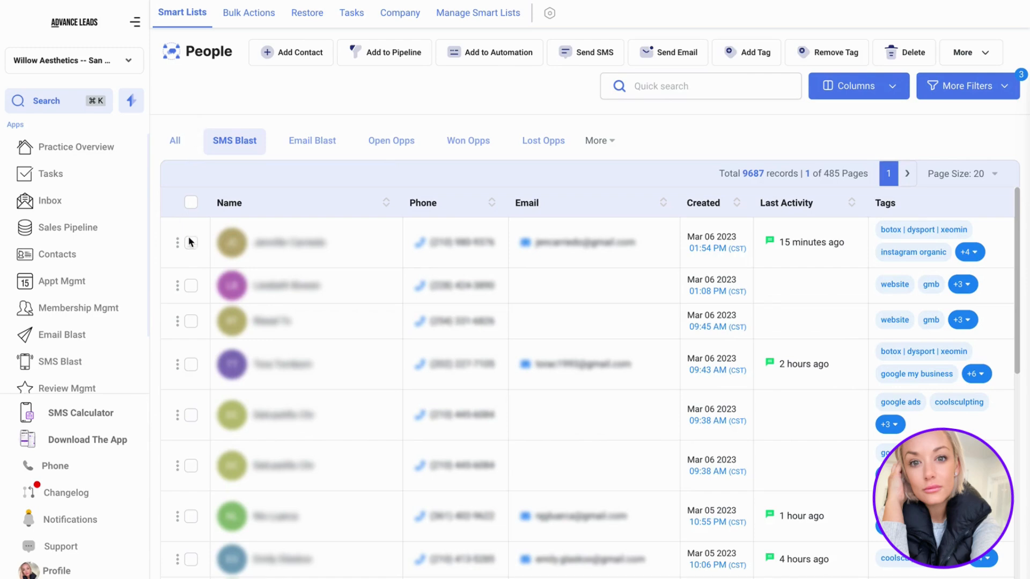
click(190, 203)
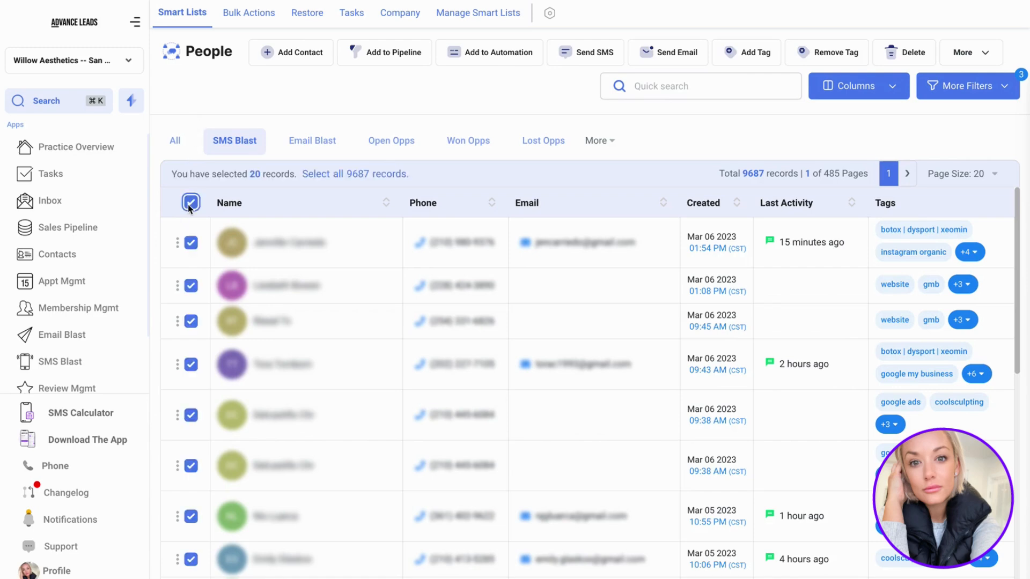
click(359, 174)
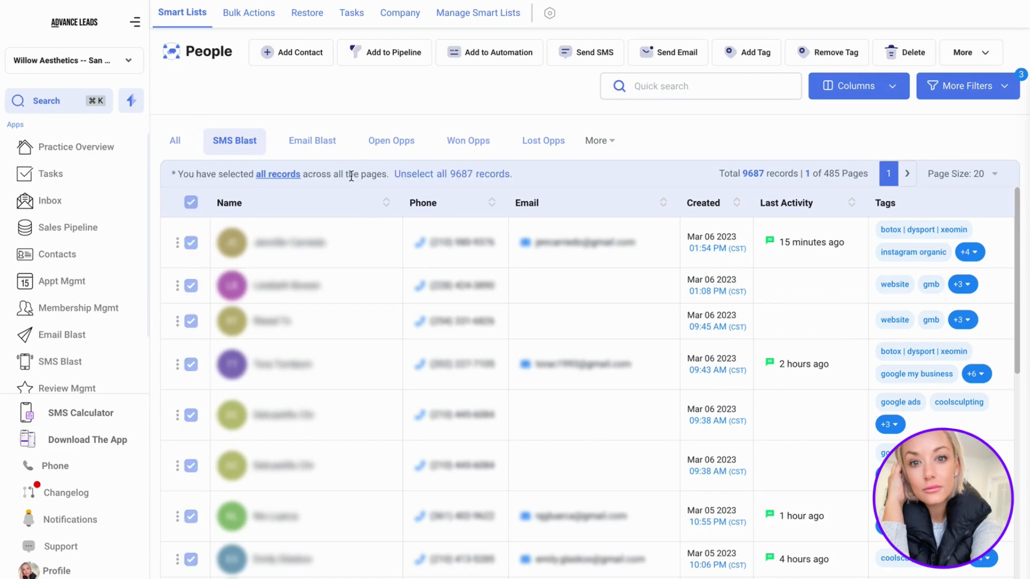
click(463, 175)
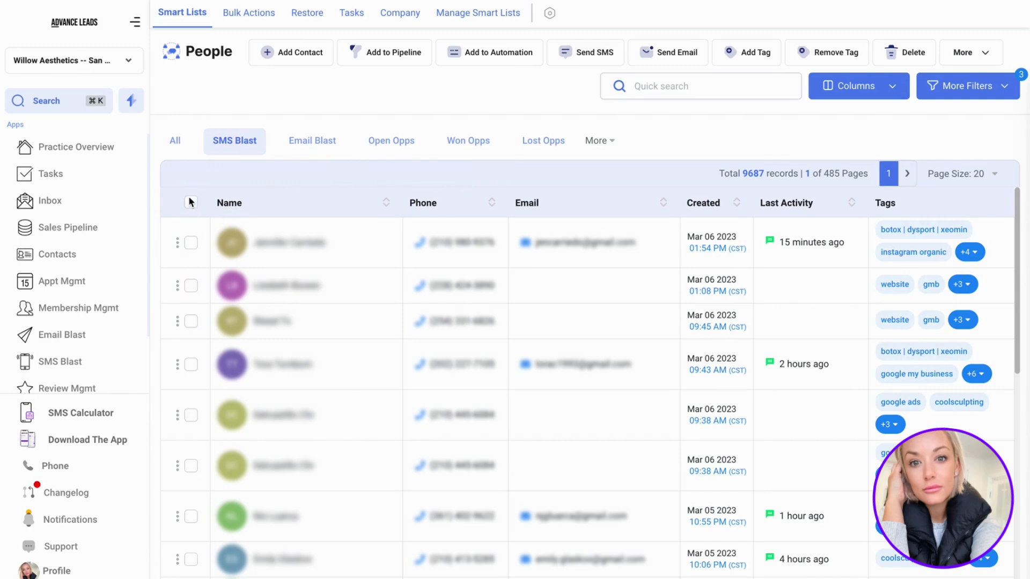
Add a Tag filter to the SMS Blast list that matches any of its tags, with "botox | dysport | xeomin" chosen.
click(995, 86)
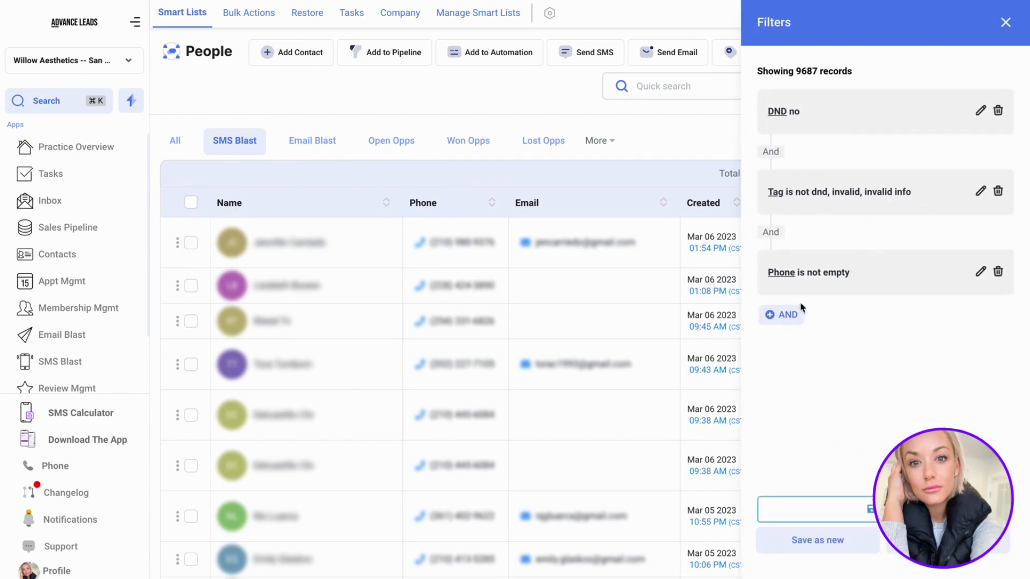
click(786, 315)
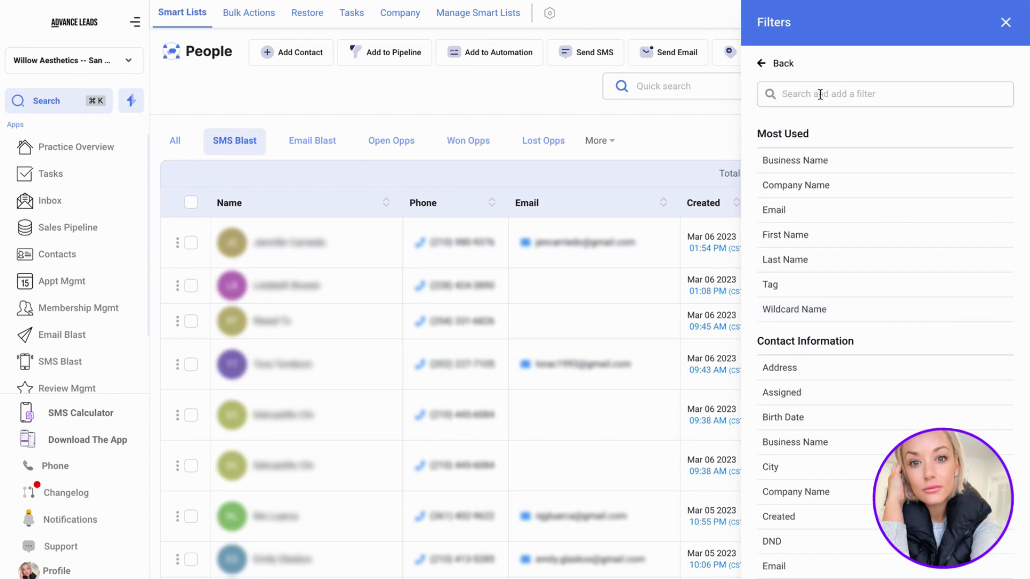
click(789, 295)
click(783, 219)
click(847, 197)
click(780, 271)
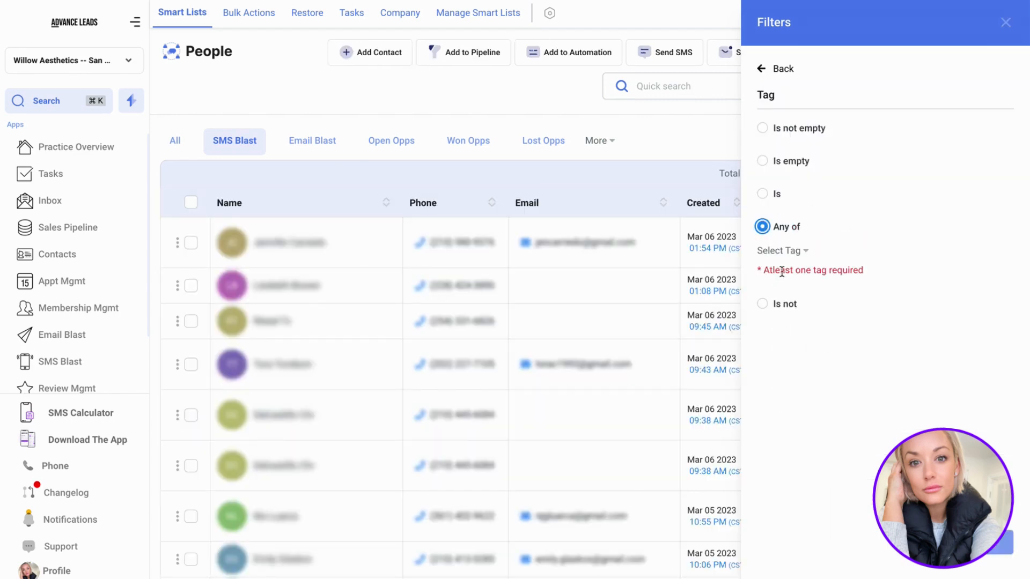
click(786, 251)
scroll(799, 361, down, 1)
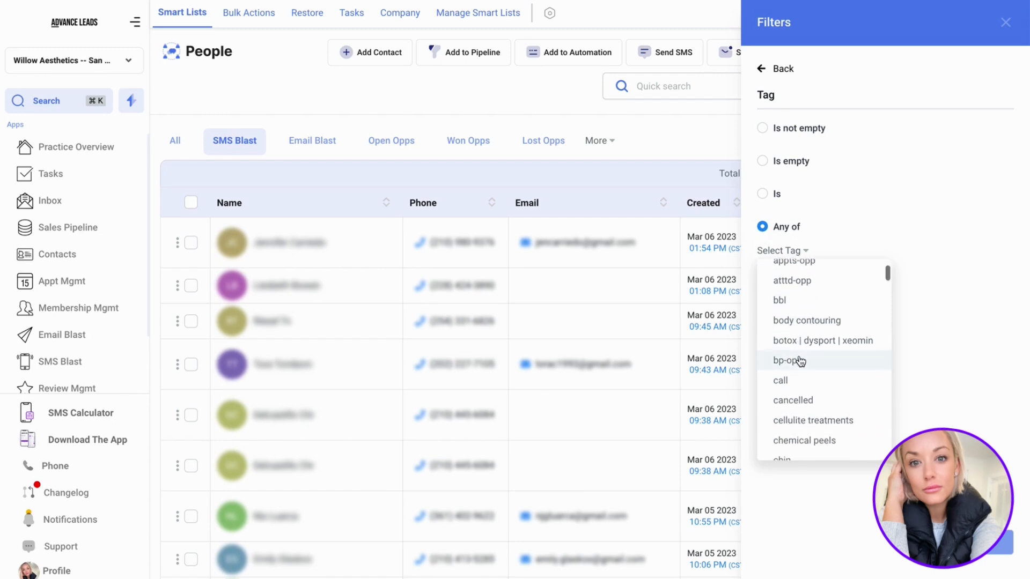
click(800, 342)
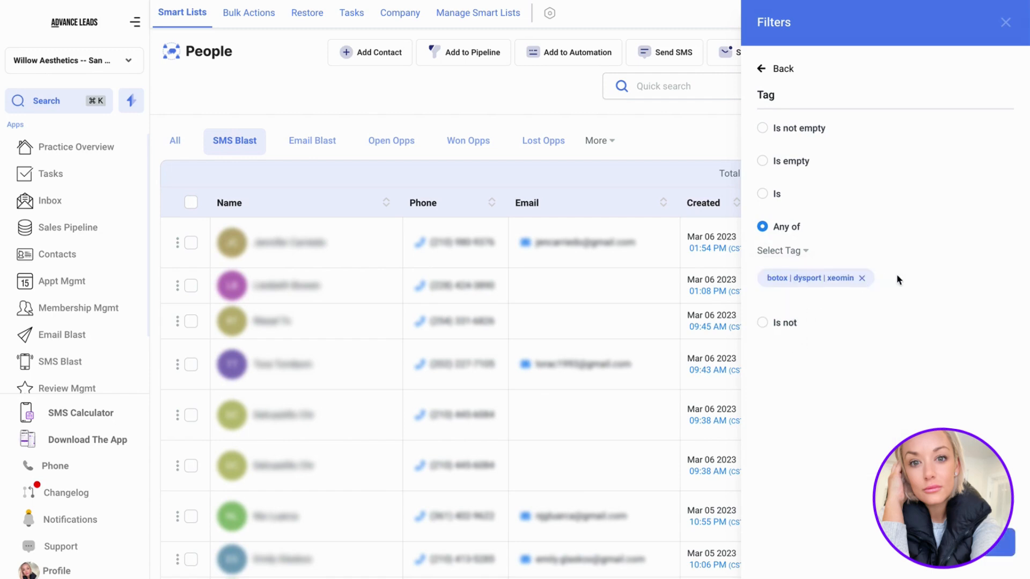
Add the "filler" tag to the same condition and apply the filter to the contact list.
click(803, 252)
scroll(801, 339, down, 2)
scroll(801, 339, down, 5)
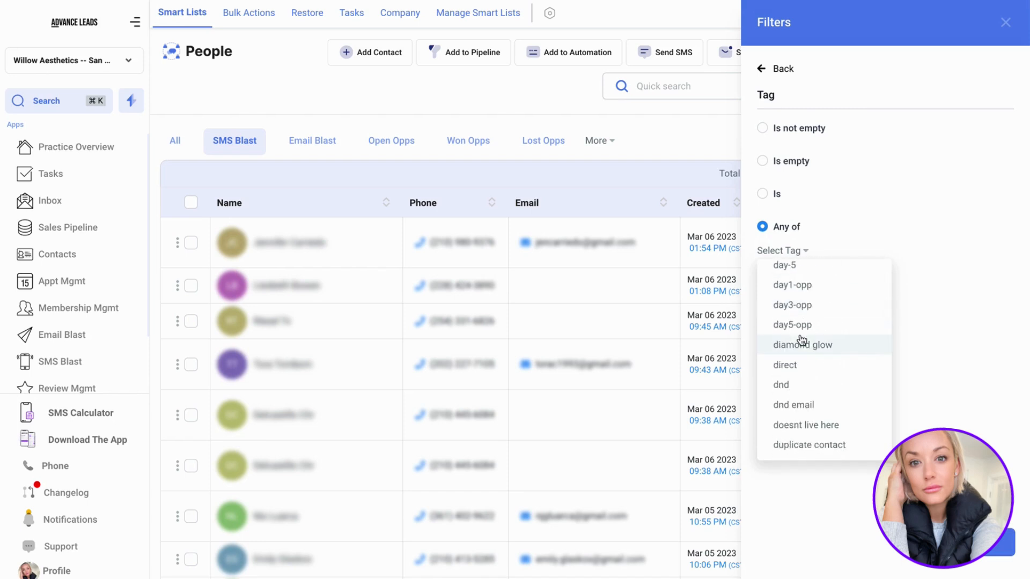
scroll(801, 339, down, 3)
click(787, 360)
click(984, 556)
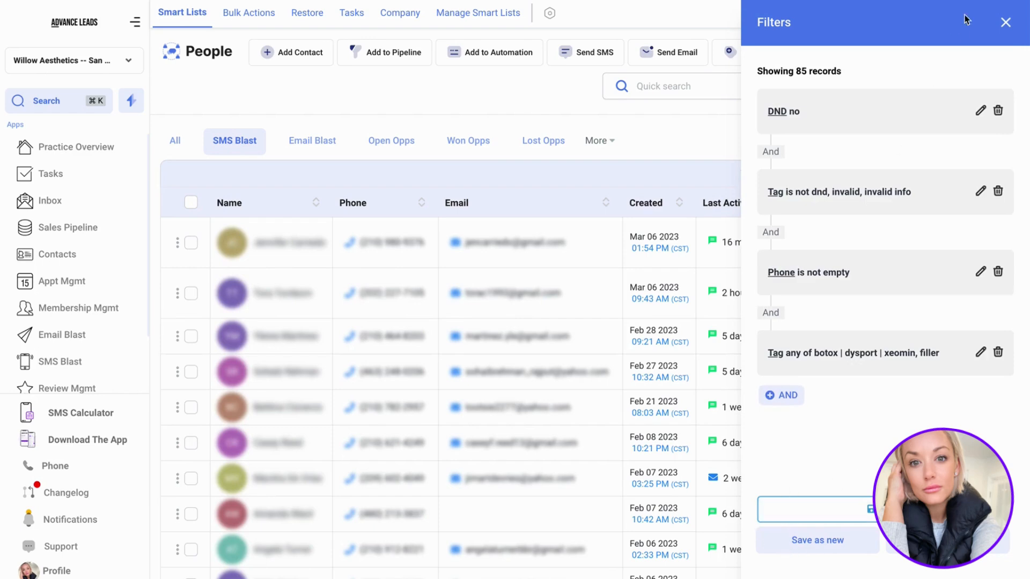
click(1004, 22)
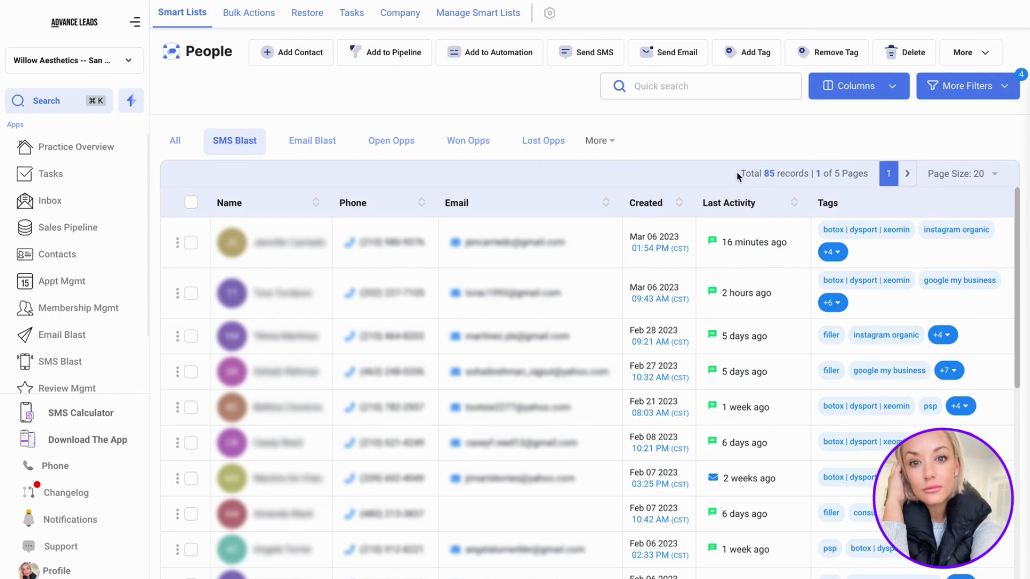
drag(740, 173, 776, 173)
click(603, 175)
click(191, 203)
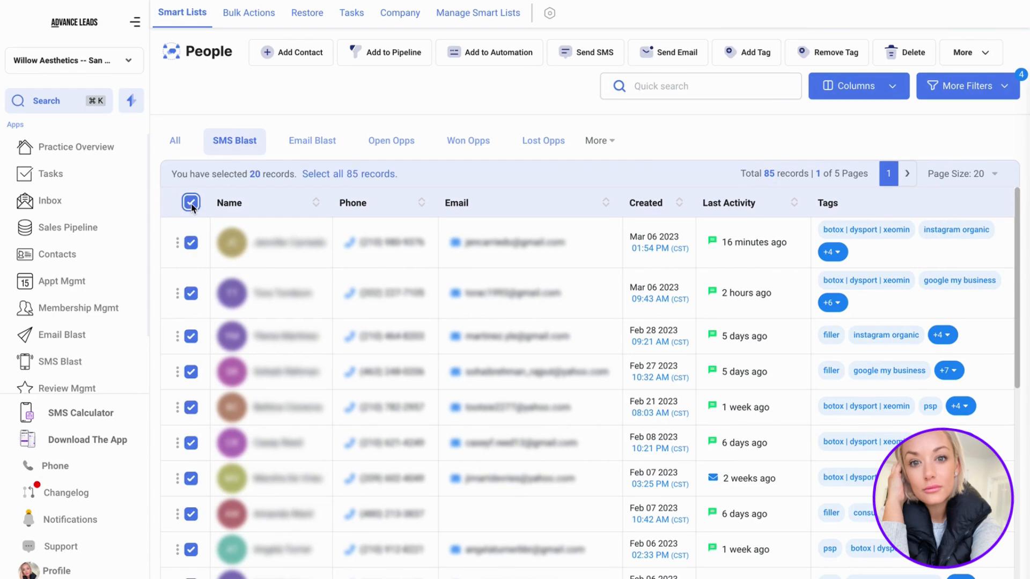
click(347, 174)
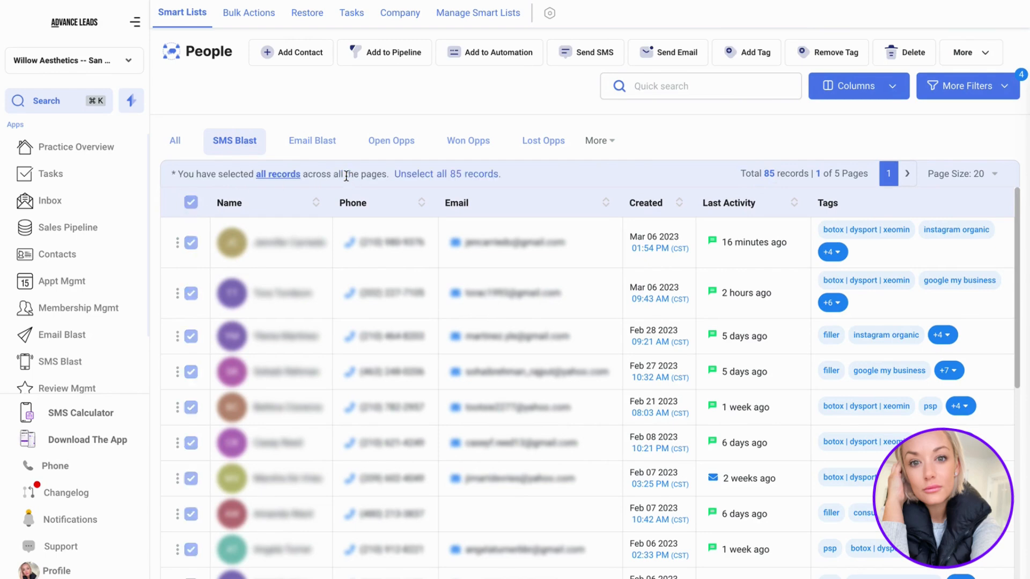
click(435, 176)
Select only the first contact in the filtered list and proceed to composing an SMS for it.
click(180, 241)
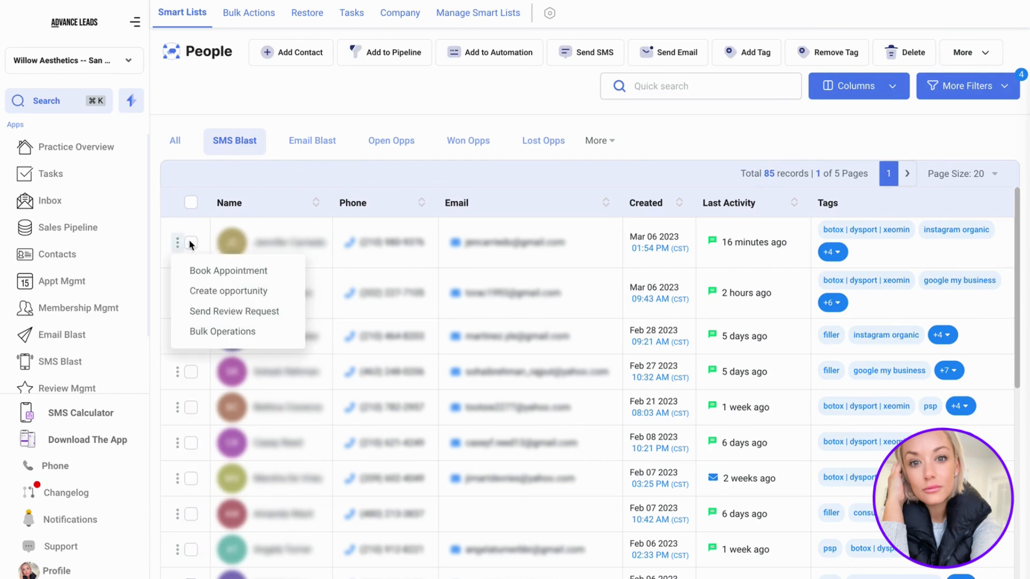
click(191, 243)
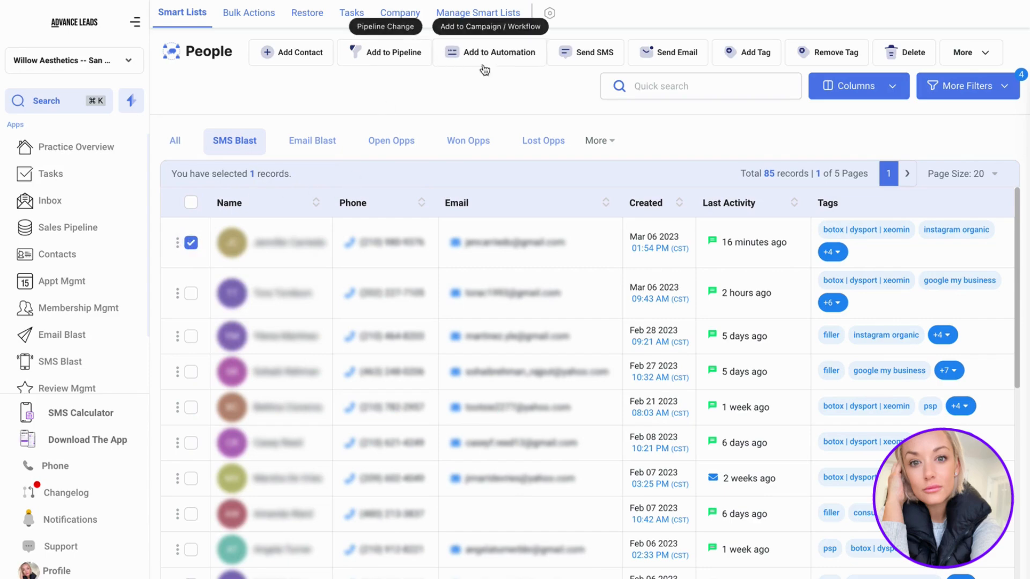
click(585, 51)
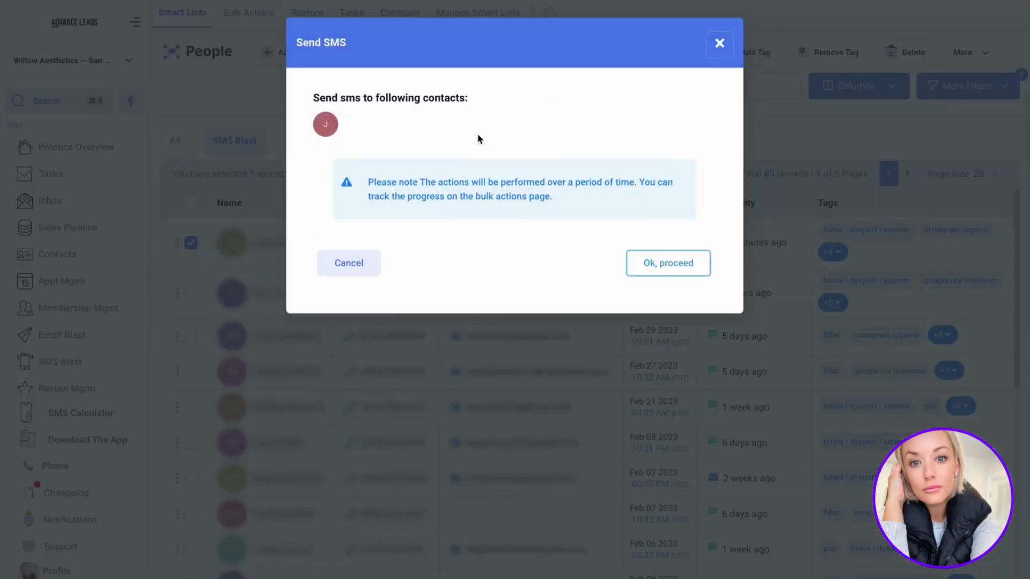
click(640, 265)
Enter the flash sale SMS message, starting with "Hi {{contact.first_name}}," and ending with "Reply to get more - {{location.name}}".
click(525, 258)
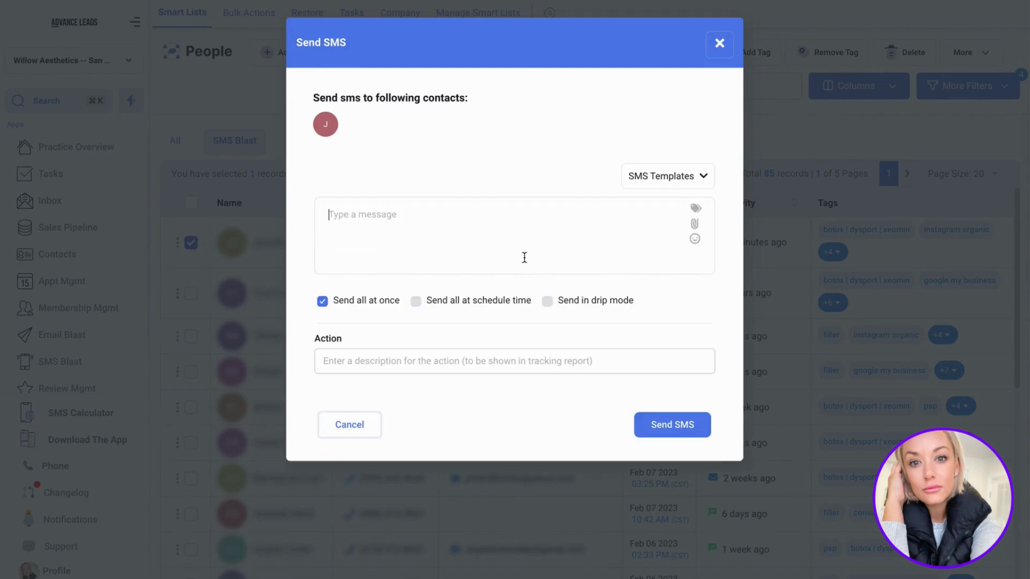
text(Hi {{contact.first_name}},  This is the bulk SMS message I plan to send. It is going to alert my clients about a flash sale my practice is having.  Reply to get more - [location name])
scroll(524, 257, up, 2)
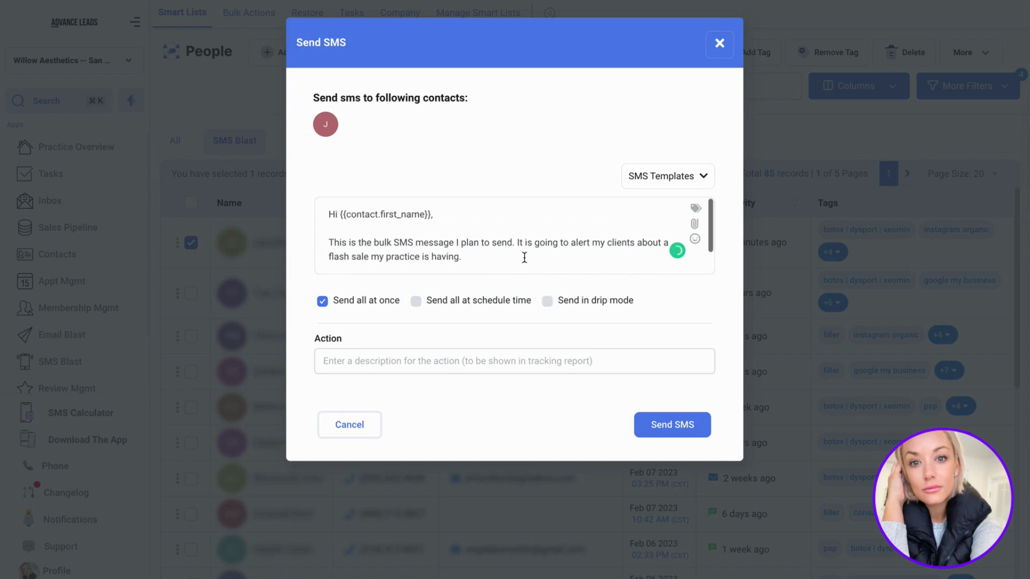
click(431, 213)
key(BackSpace)
drag(340, 214, 431, 214)
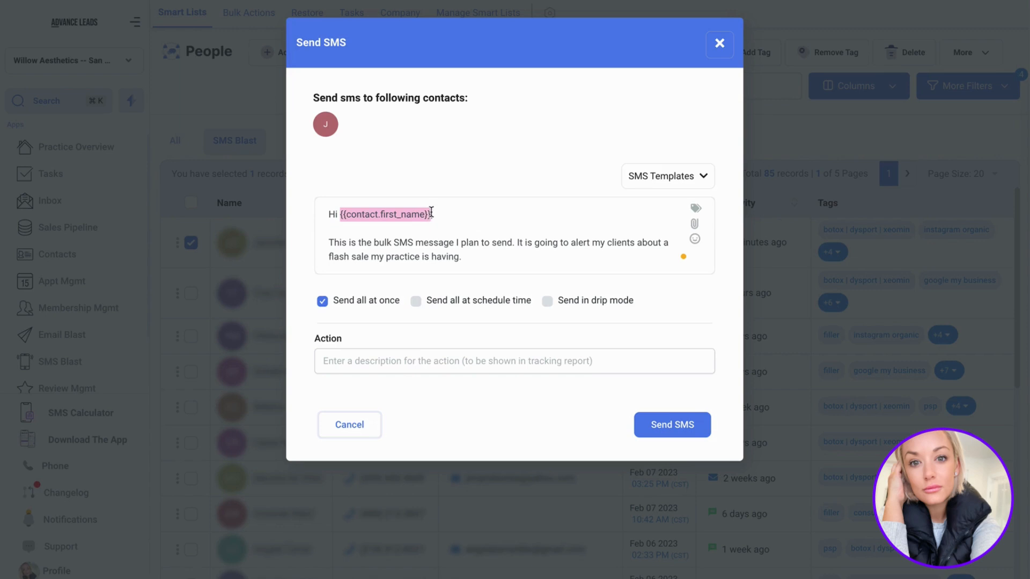
click(467, 214)
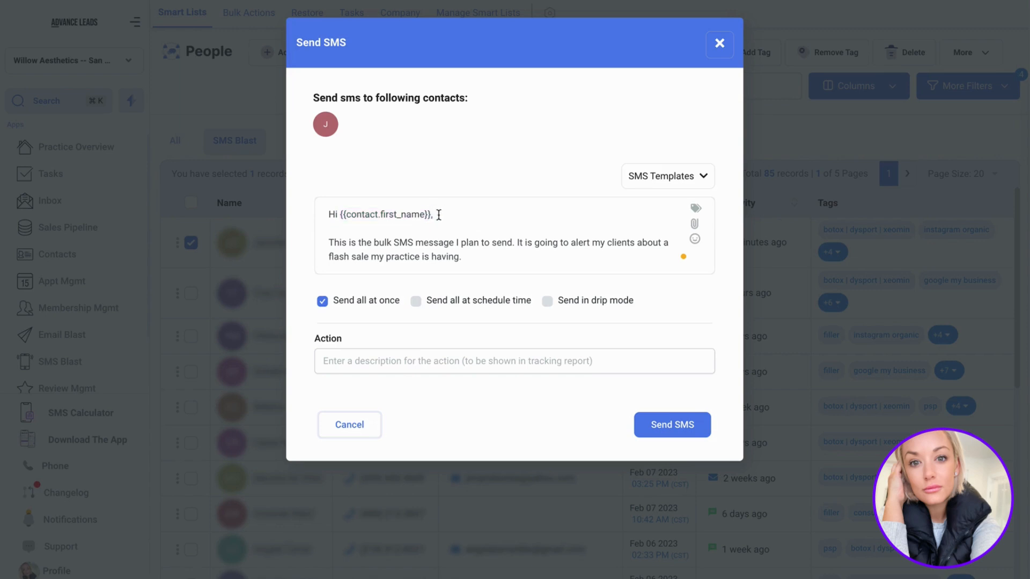
Delete the first-name placeholder from the greeting and insert the contact's First Name custom value into the message.
shift+click(341, 214)
key(BackSpace)
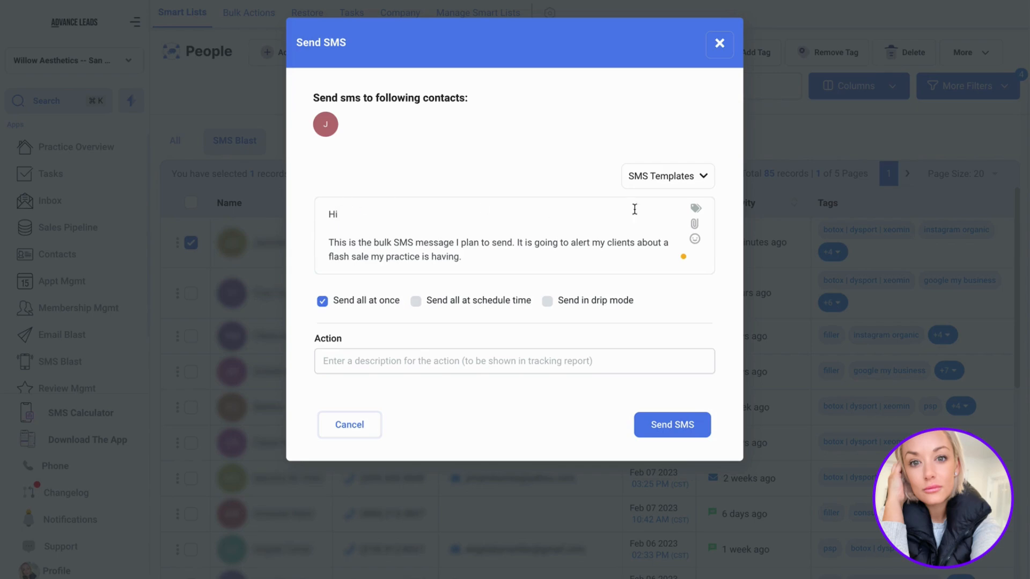
click(694, 212)
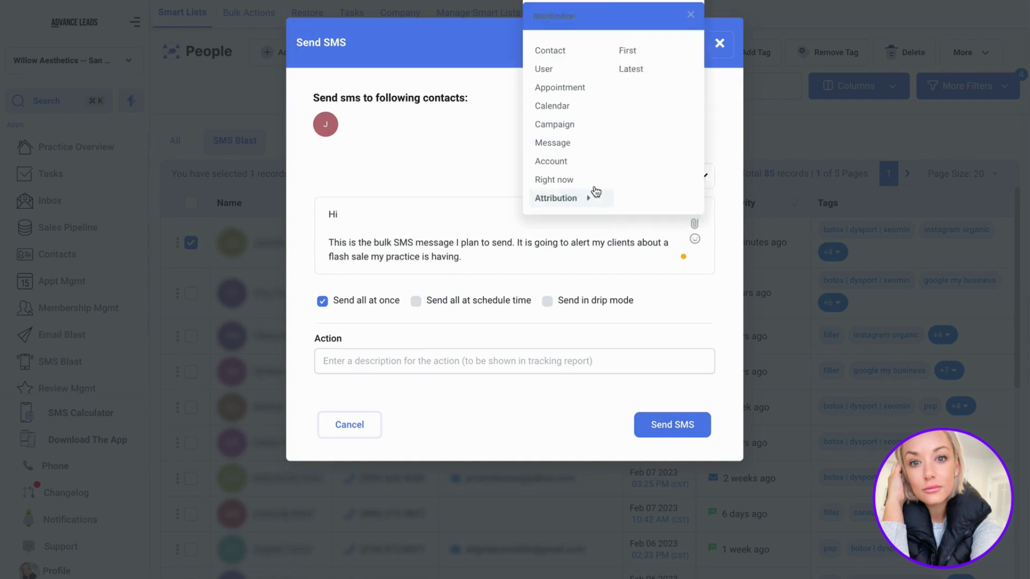
mouse_move(572, 57)
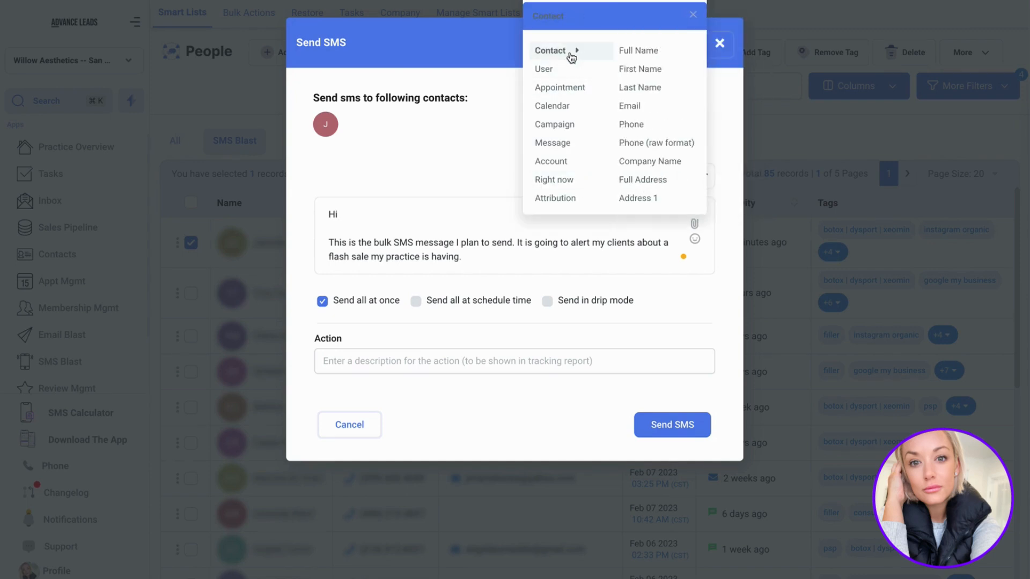
click(635, 74)
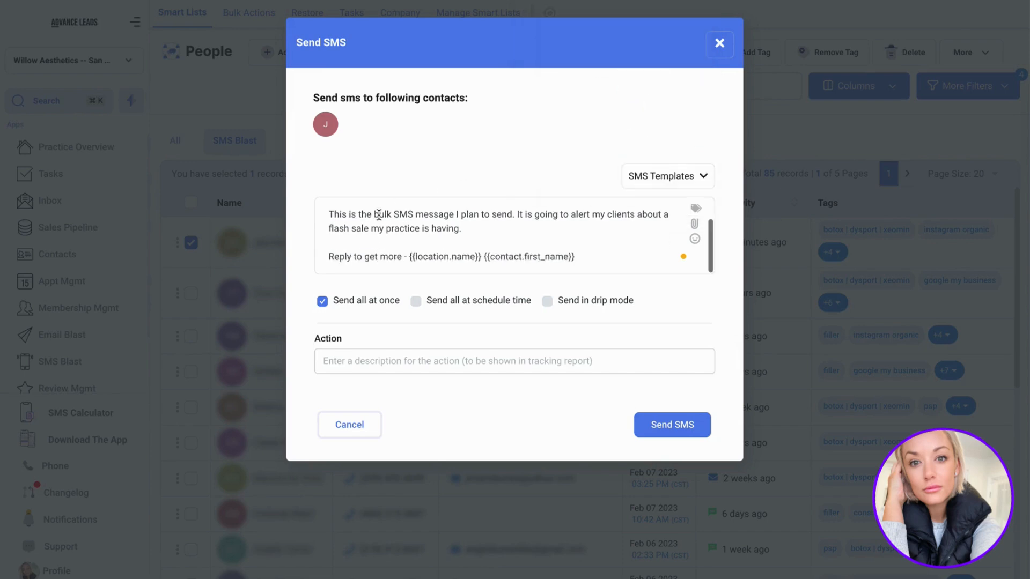
Move {{contact.first_name}} from the end of the message to directly after "Hi" in the greeting.
drag(483, 257, 589, 257)
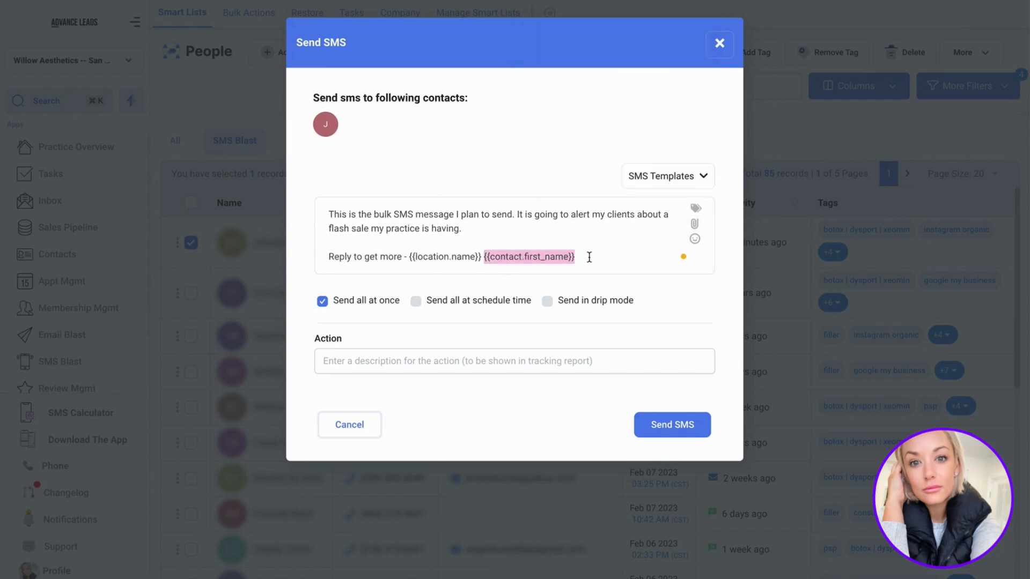
key(super+x)
scroll(421, 228, up, 1)
click(406, 222)
click(395, 215)
key(super+v)
drag(340, 213, 440, 214)
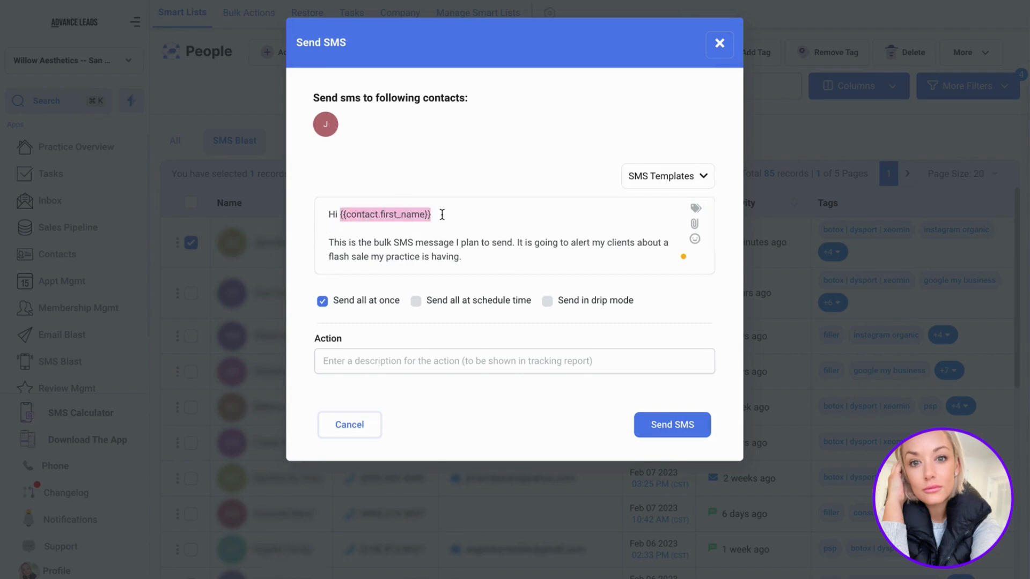
Add a comma after {{contact.first_name}} and join the greeting with the sentence below it on one line.
click(442, 215)
text(,)
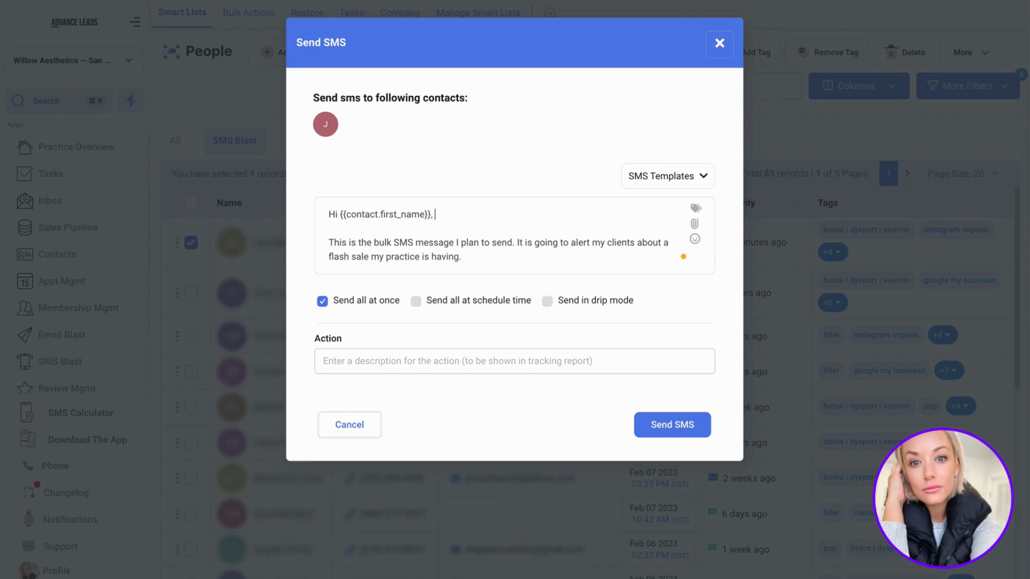
key(Delete)
key(Delete)
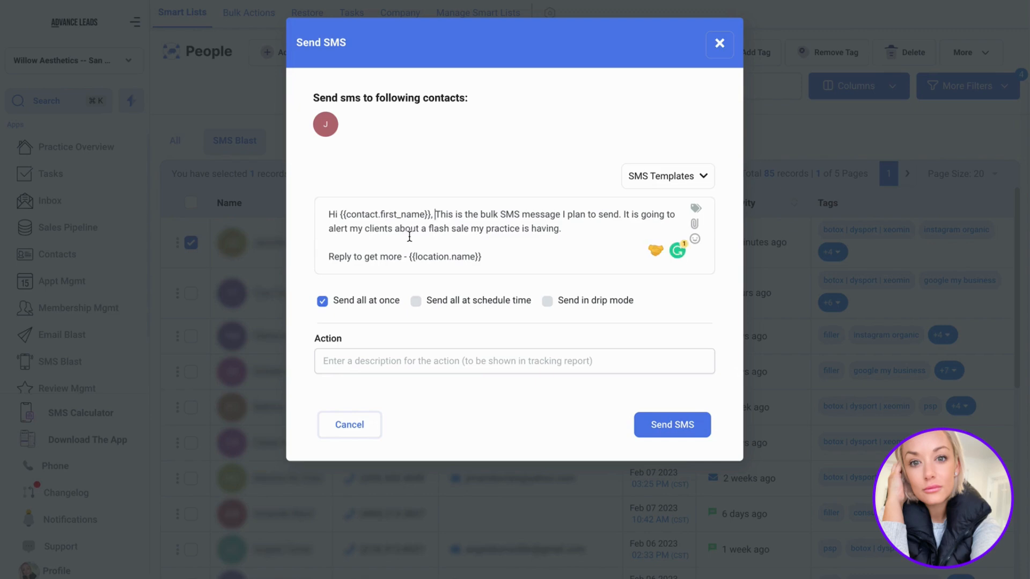
Reword the message's closing line to "Reply to this message to learn more - {{location.name}}".
click(367, 255)
text(this message to)
key(Delete)
key(Delete)
key(Delete)
text(learn)
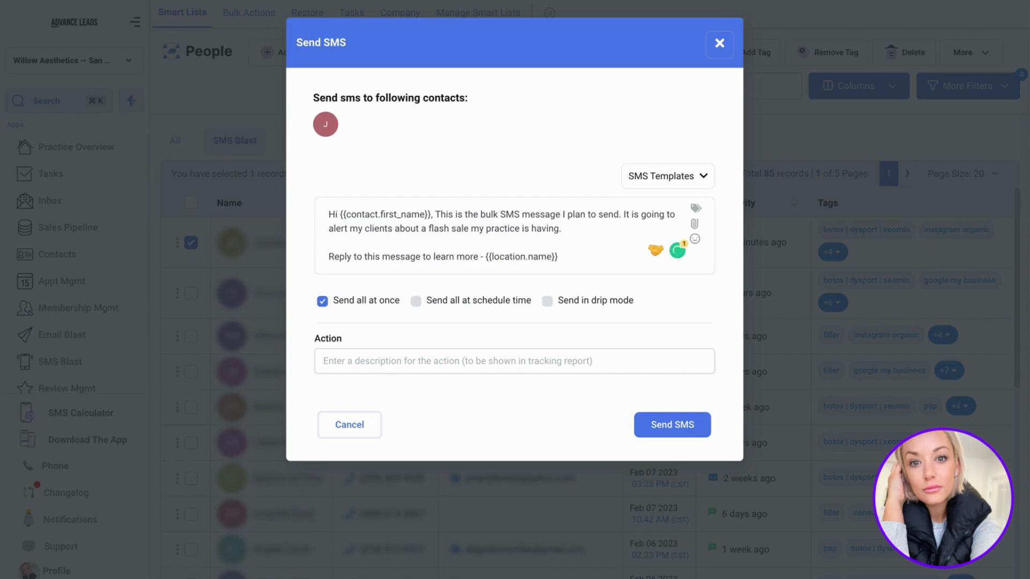
drag(329, 255, 480, 257)
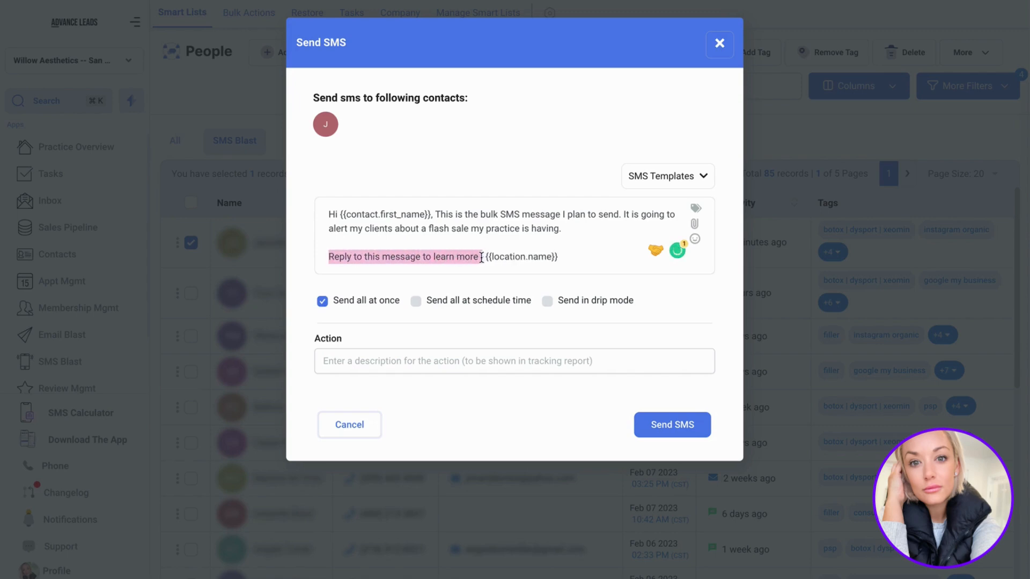
click(381, 253)
drag(328, 257, 349, 257)
click(348, 256)
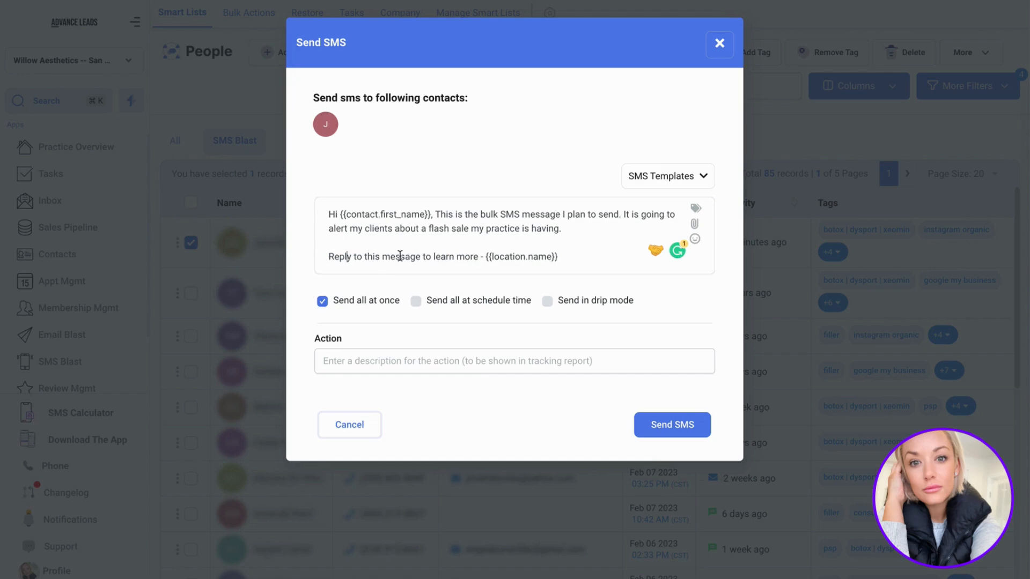
Replace {{location.name}} at the end of the message with "My Practice Name".
drag(487, 255, 558, 257)
key(BackSpace)
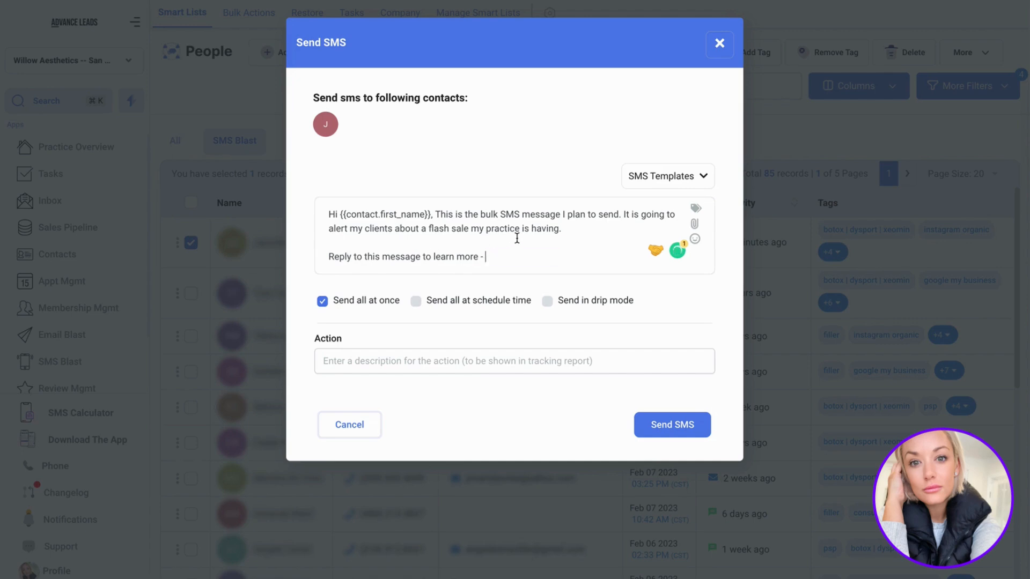
text(Myprac)
key(BackSpace)
key(BackSpace)
text(Practice Name)
Replace "My Practice Name" at the end of the message with the account name custom value {{location.name}}.
shift+click(486, 257)
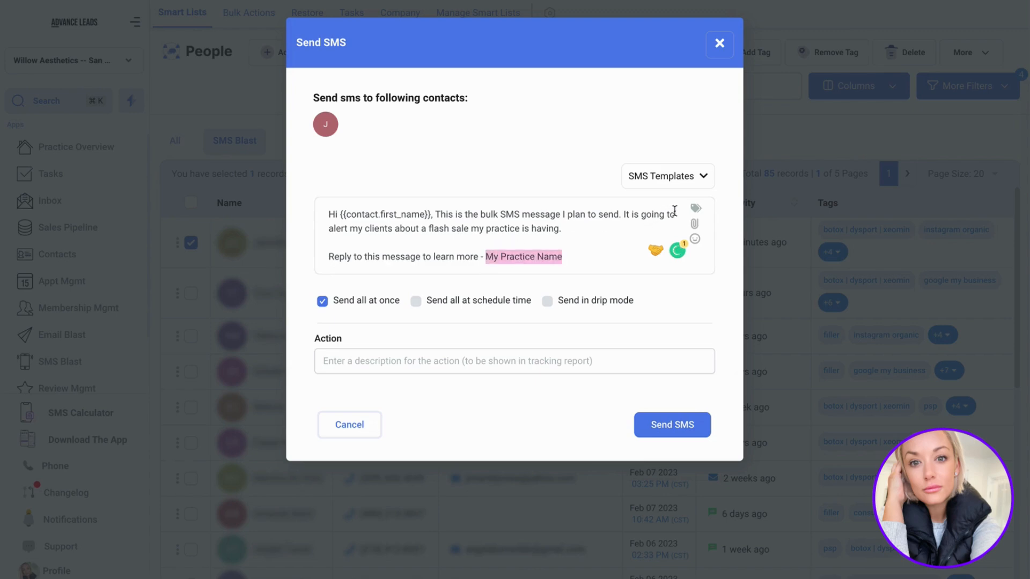
key(BackSpace)
click(696, 208)
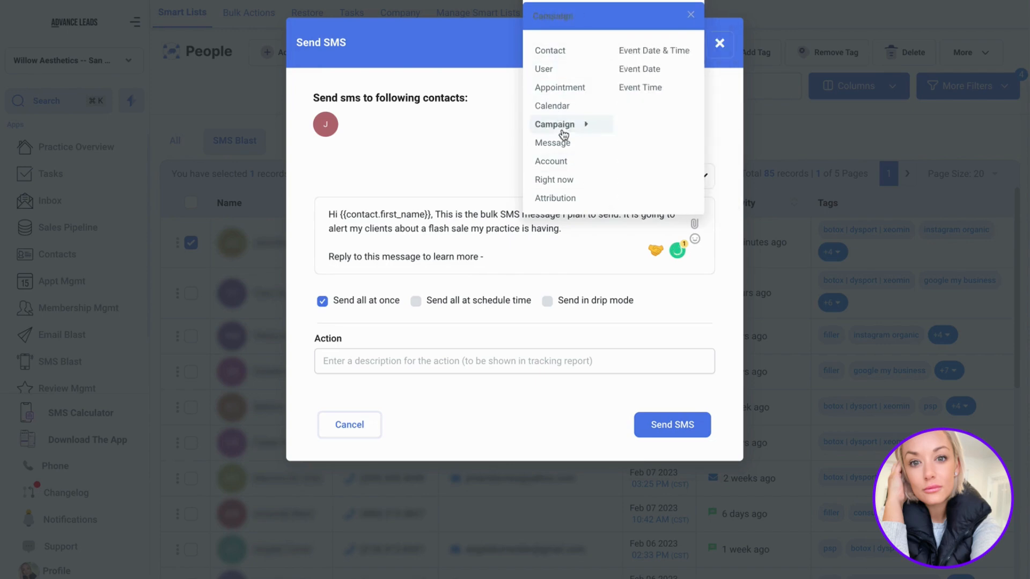
scroll(563, 147, down, 1)
mouse_move(559, 185)
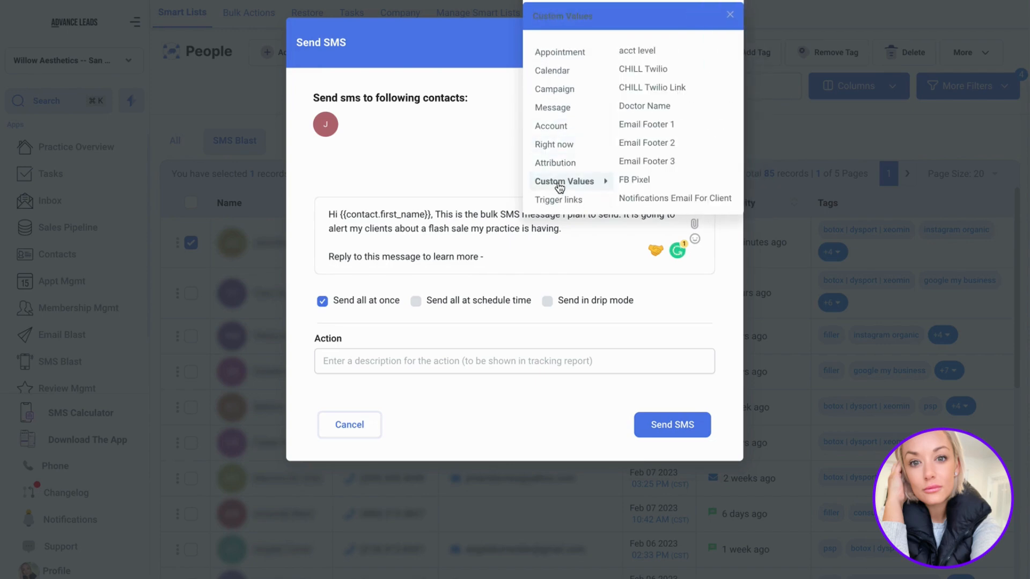
mouse_move(581, 126)
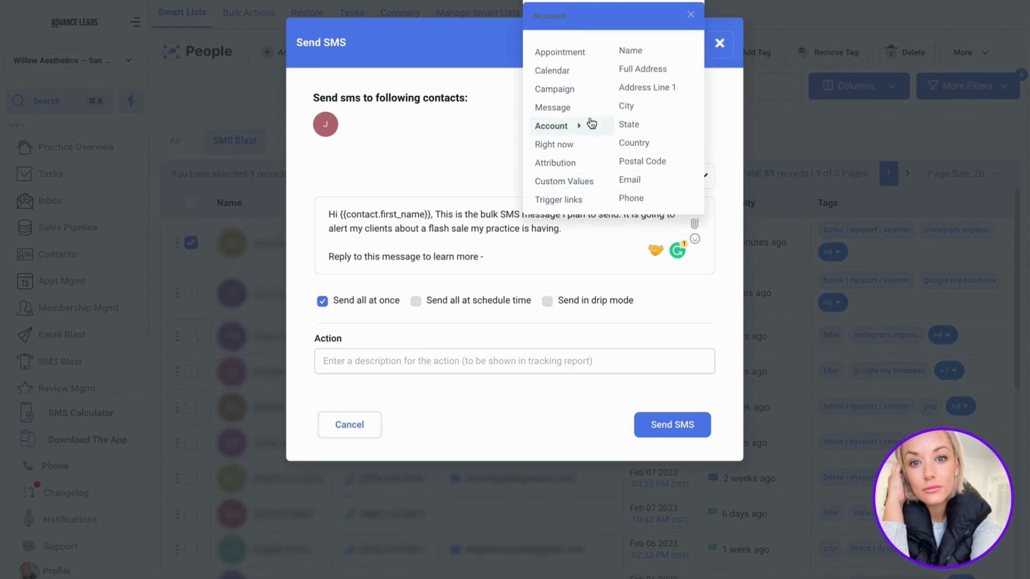
click(630, 59)
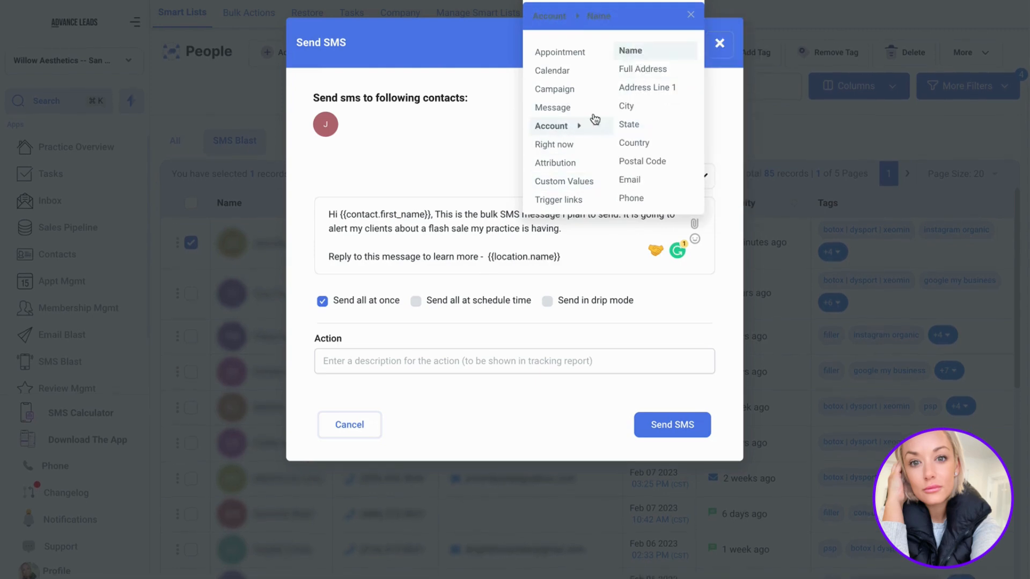
click(524, 252)
drag(544, 252, 484, 252)
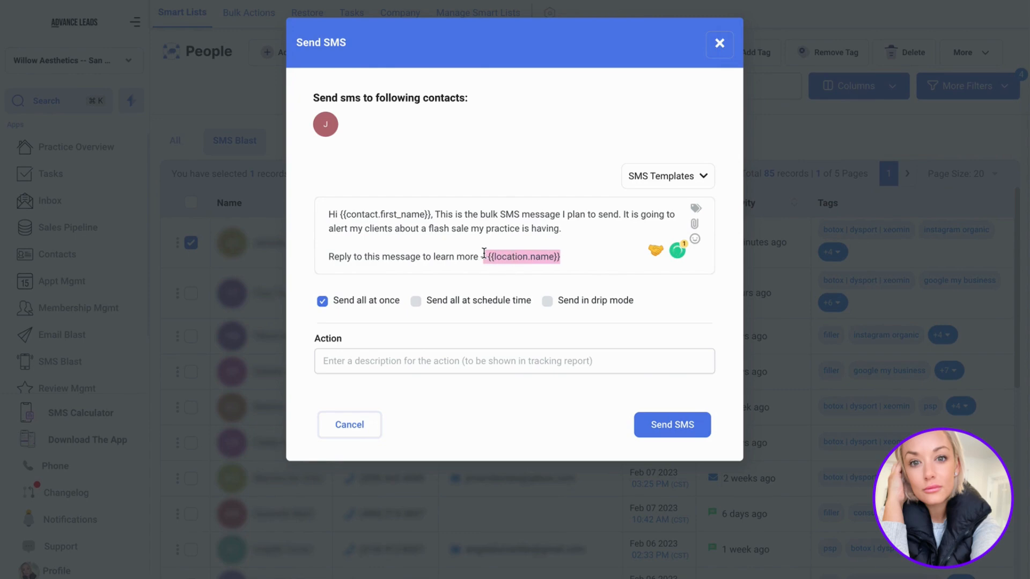
click(484, 253)
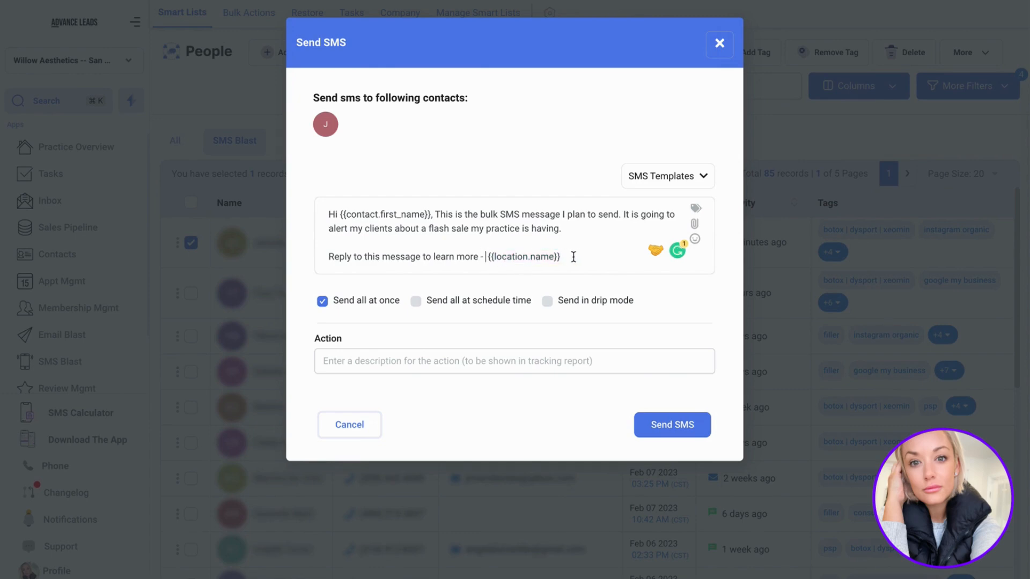
Switch the sending mode to drip mode and enter "Bulk SMS - Flash Sale Demo" as the action description.
click(547, 301)
click(575, 256)
scroll(575, 255, down, 3)
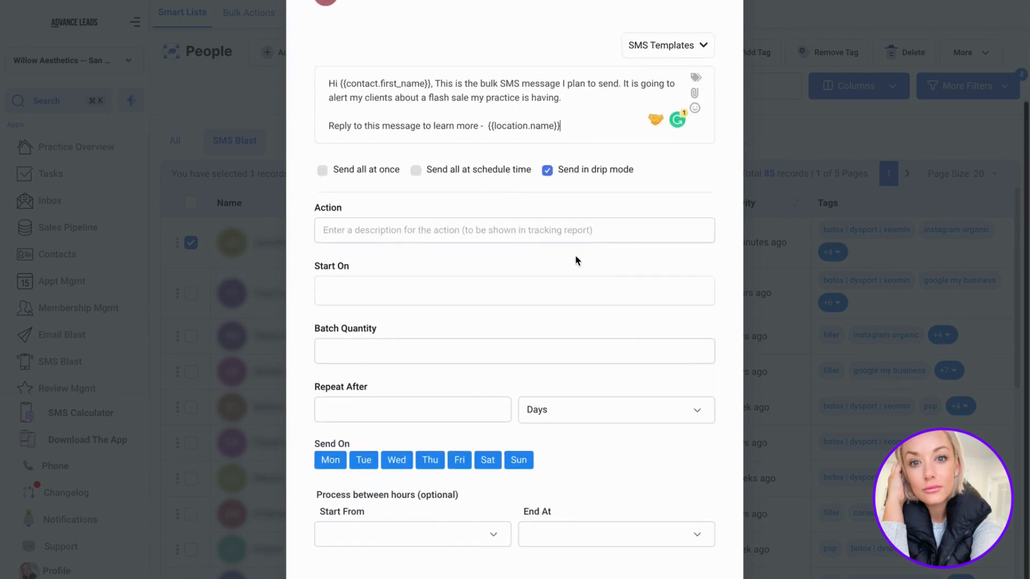
click(399, 226)
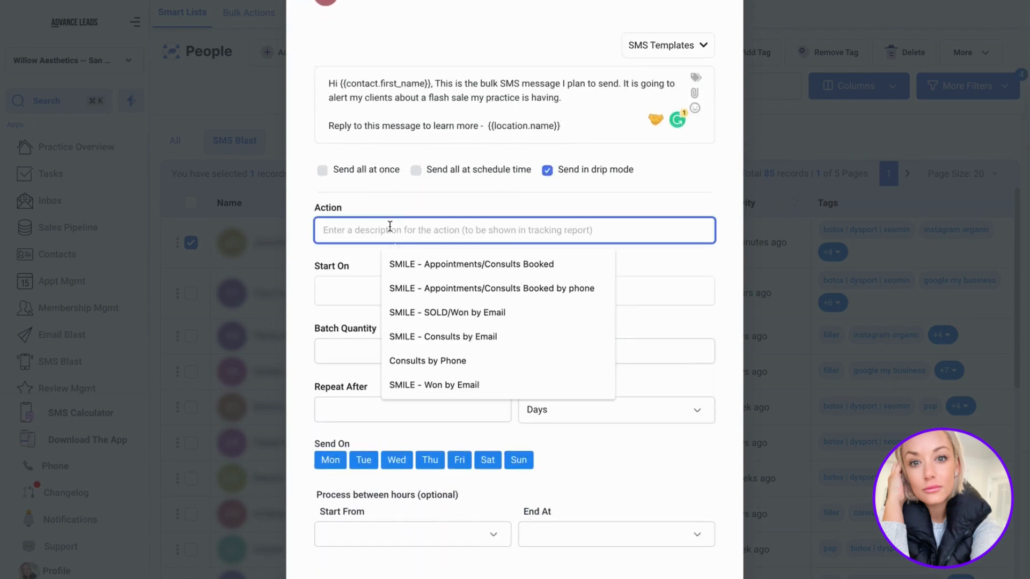
text(Bulk SMS)
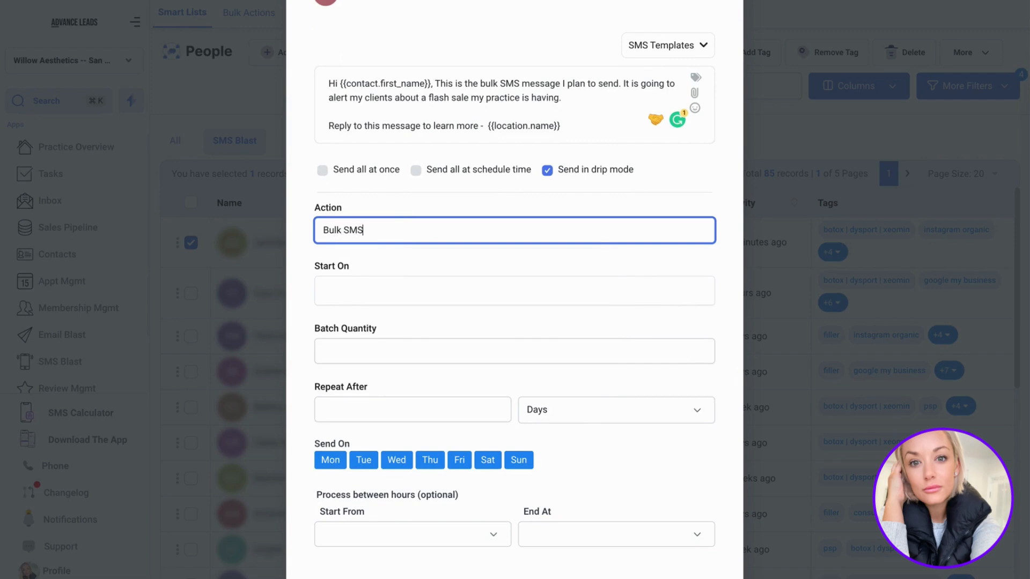
text( - Flash Sale Demo)
Set the drip start to Tue, Mar 7, 2023 at 9:24 AM.
click(380, 282)
scroll(371, 294, down, 2)
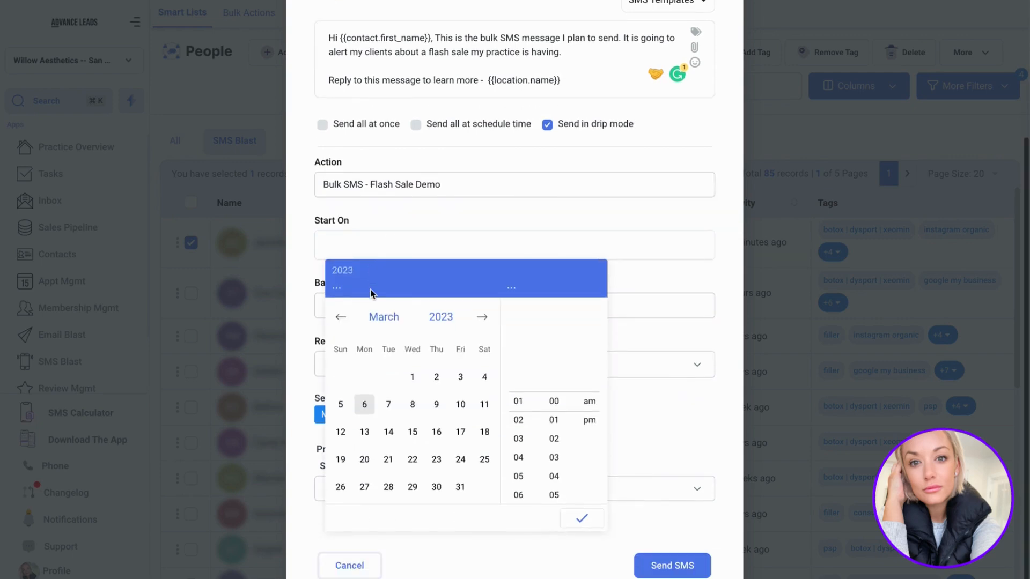
click(389, 404)
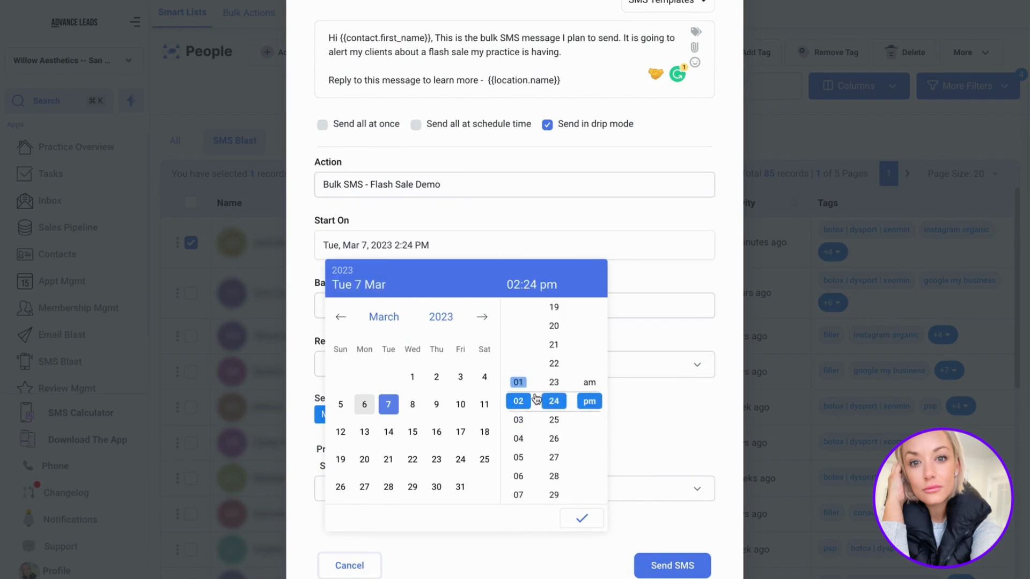
scroll(531, 449, down, 2)
click(518, 451)
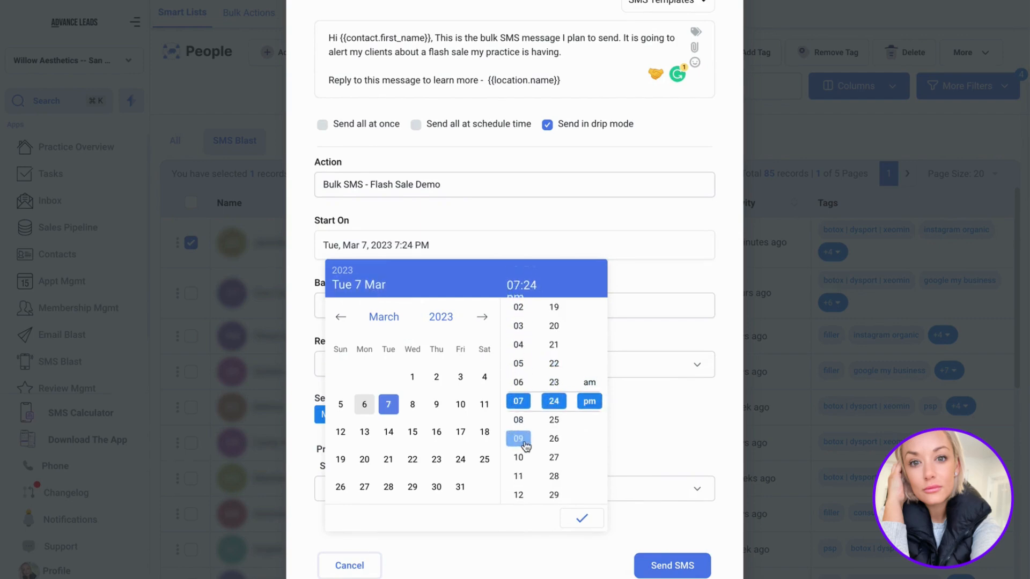
click(589, 382)
click(582, 513)
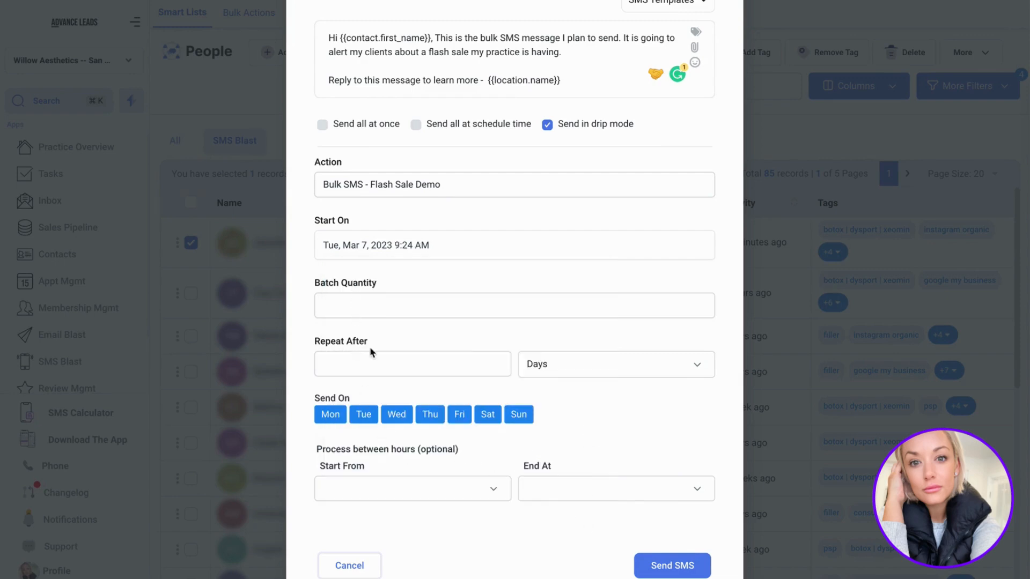
Exclude Saturday and Sunday from the sending days and set the batch quantity to 100.
click(487, 417)
click(518, 420)
click(363, 302)
text(100)
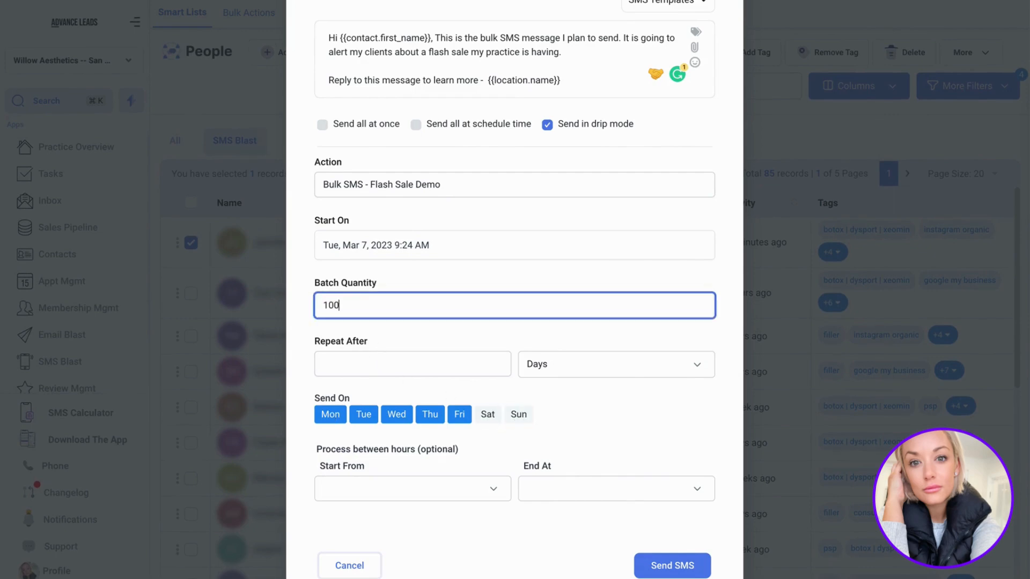
click(424, 269)
Set the batches to repeat after 20 minutes.
click(564, 376)
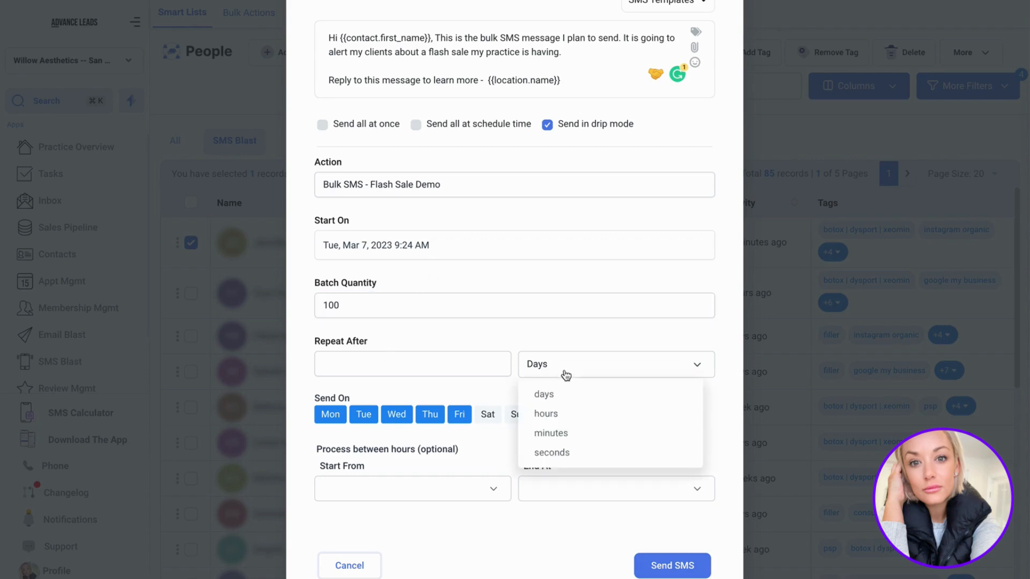
click(554, 433)
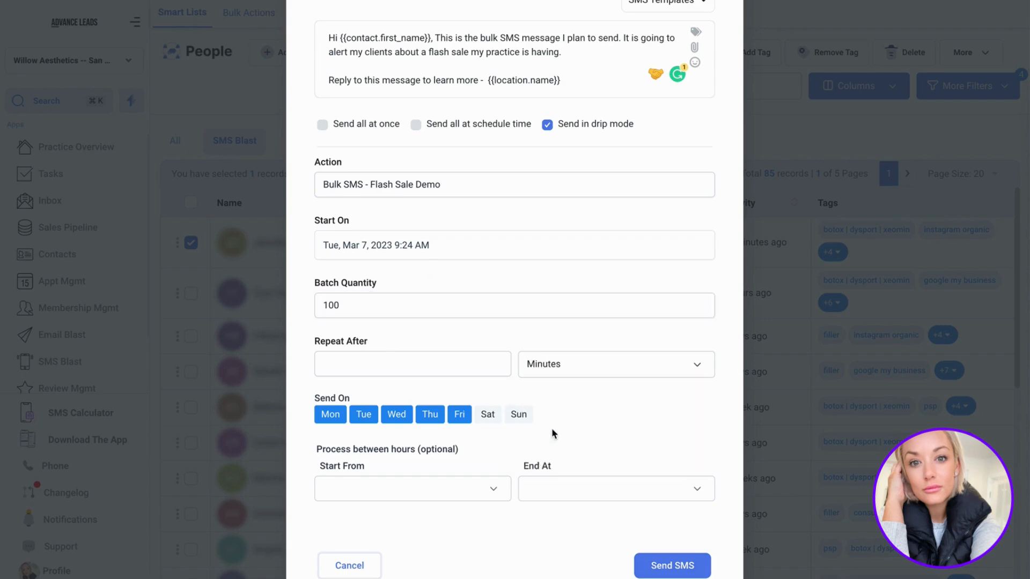
click(437, 363)
text(20)
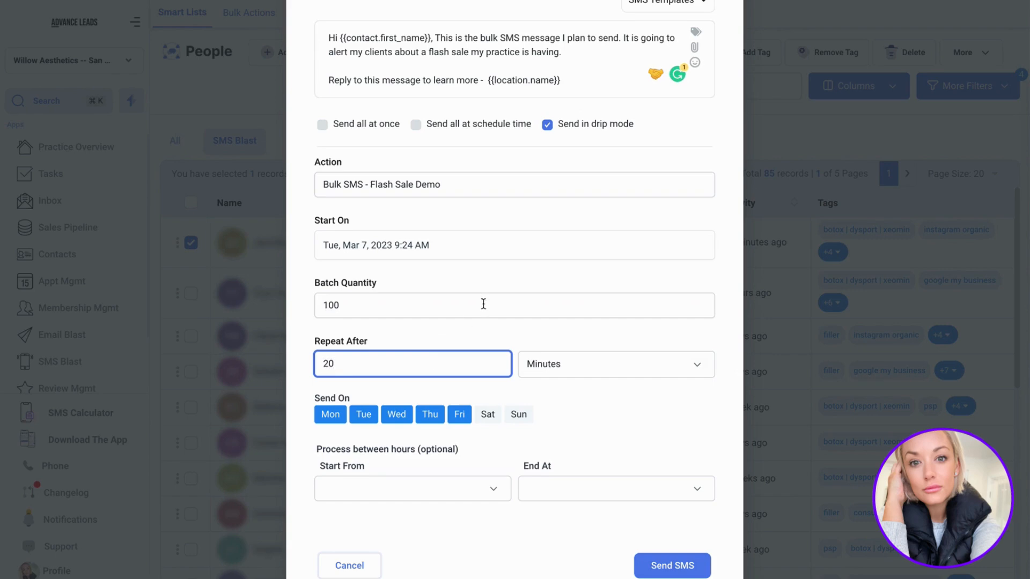
click(470, 331)
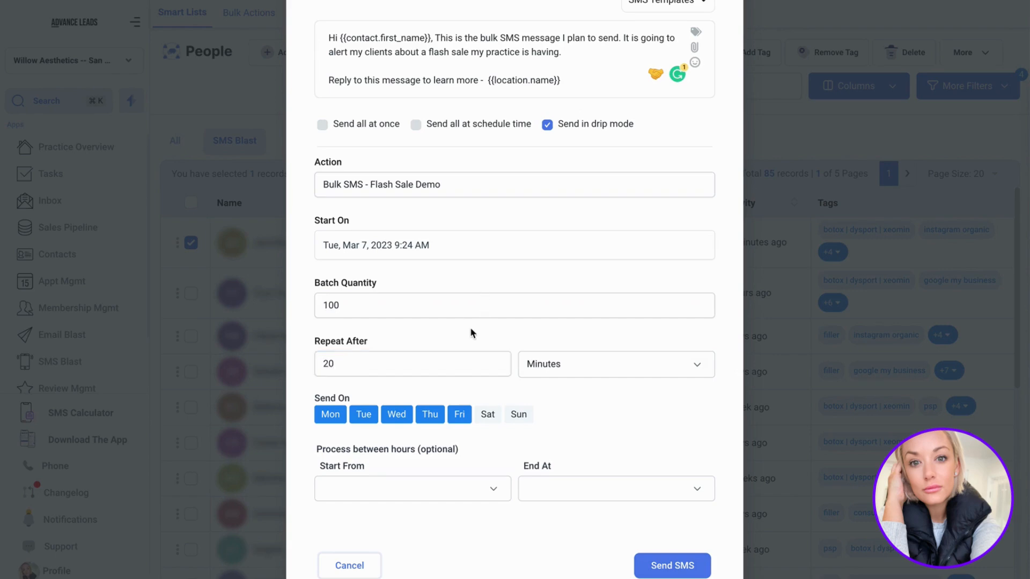
Shorten the repeat interval between batches to 10 minutes.
click(375, 306)
click(320, 302)
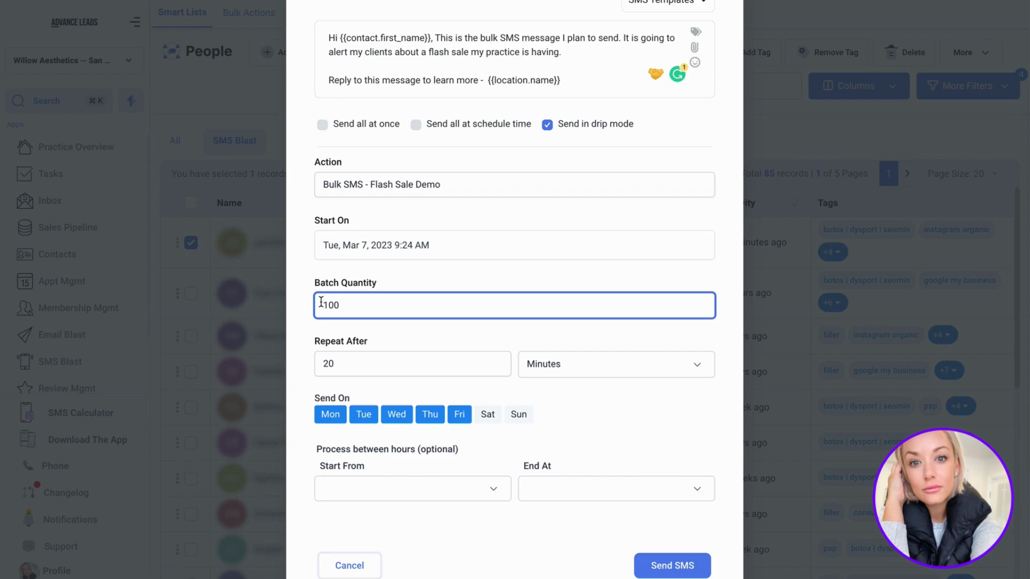
click(329, 363)
key(BackSpace)
text(1)
click(378, 335)
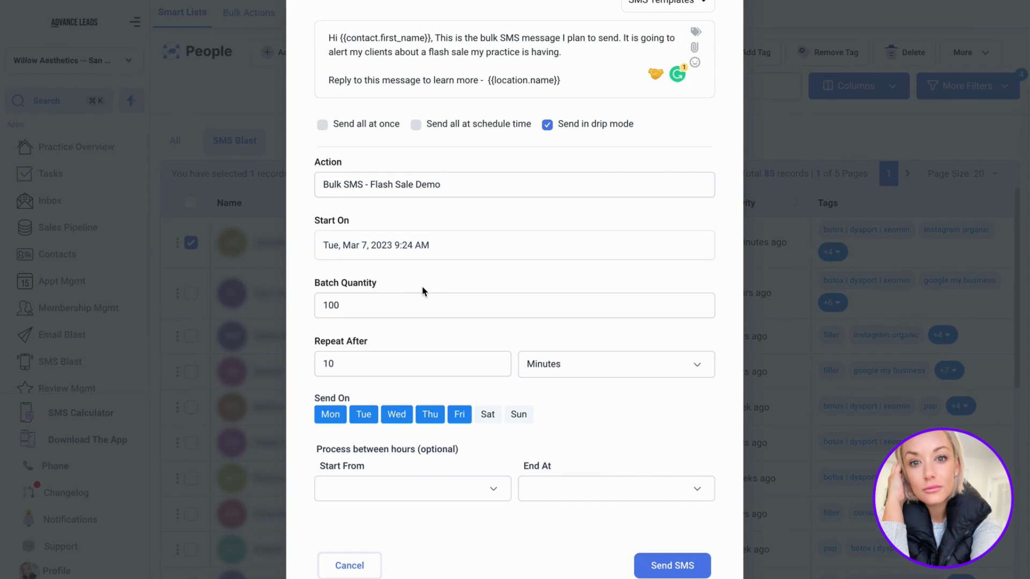
Limit the processing hours to start from 09:00 am and end at 04:30 pm.
click(489, 495)
scroll(404, 540, down, 4)
scroll(403, 540, down, 3)
click(386, 546)
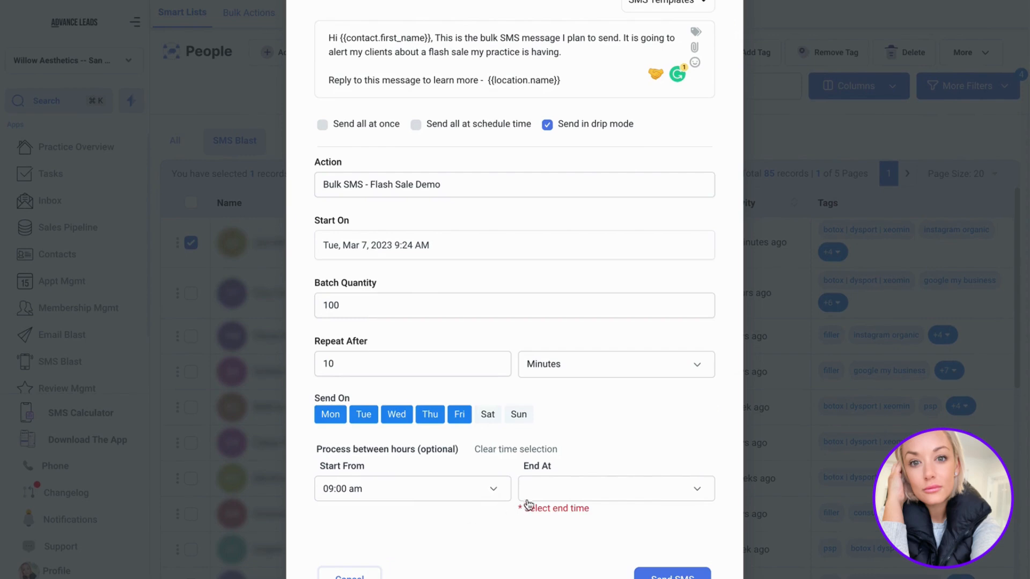
click(538, 492)
scroll(564, 538, down, 6)
scroll(563, 539, down, 5)
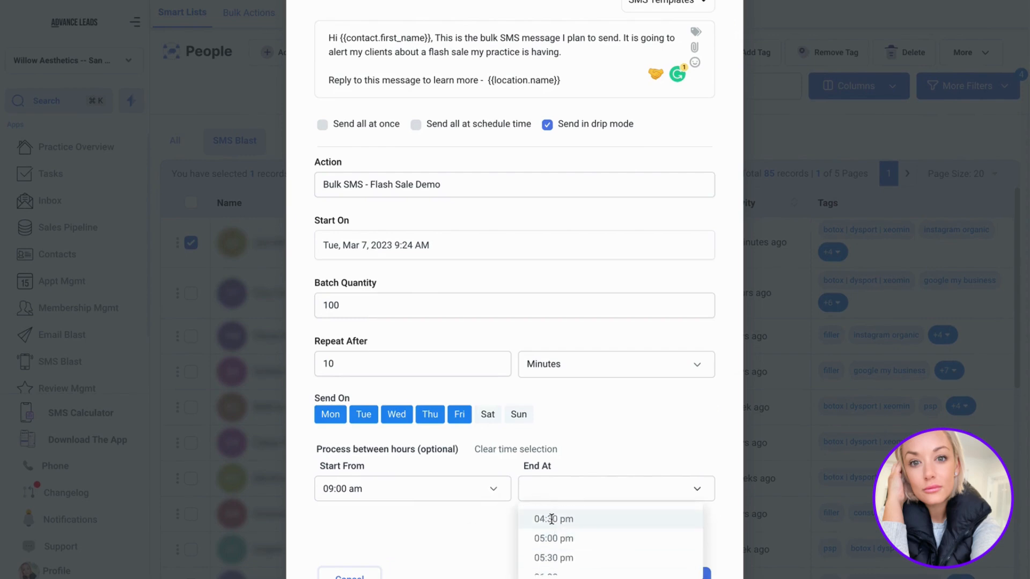
click(551, 519)
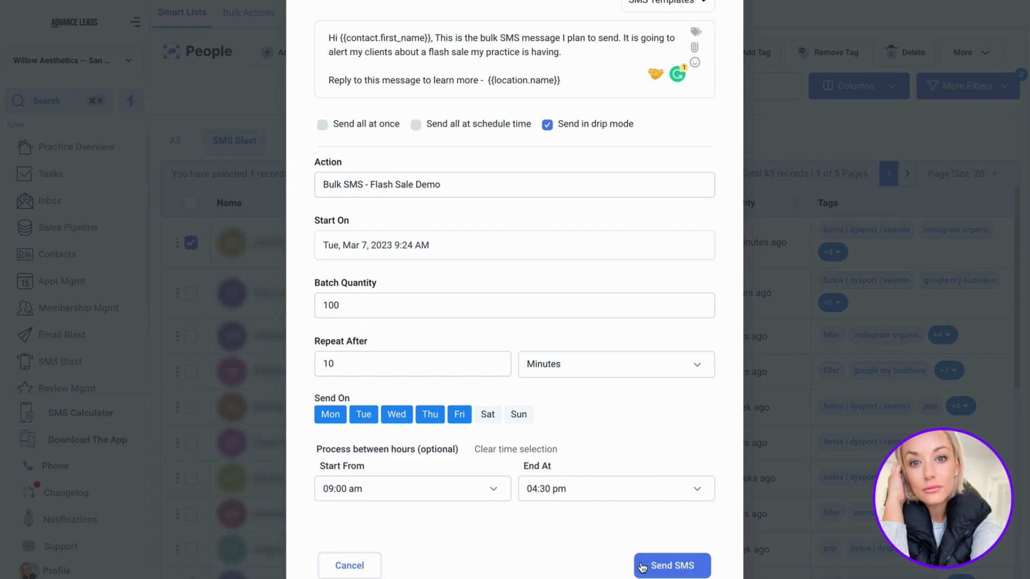
Review the SMS text, its contact first name and location name custom values, and the drip mode settings.
scroll(509, 329, up, 4)
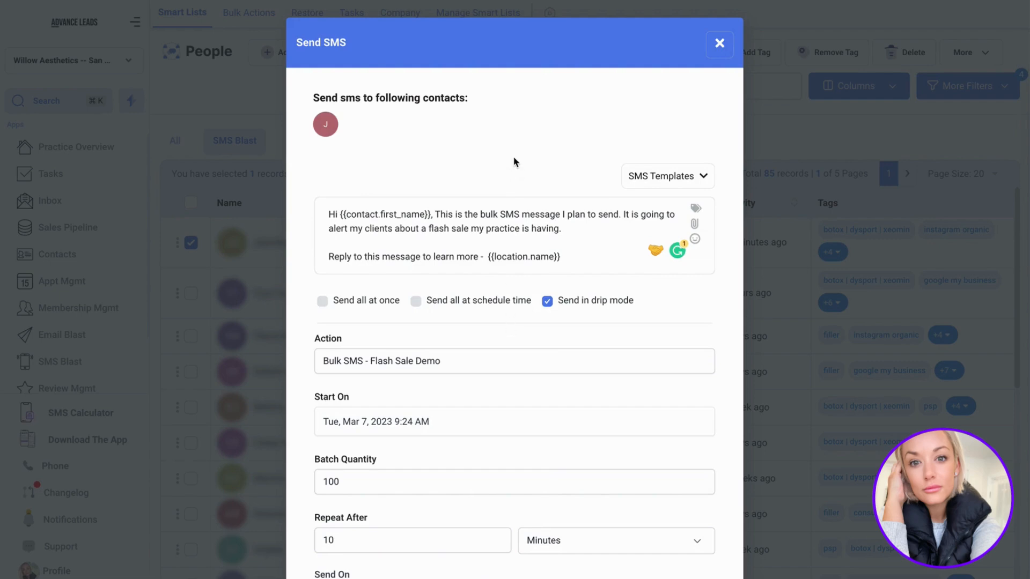
click(585, 257)
scroll(543, 120, down, 3)
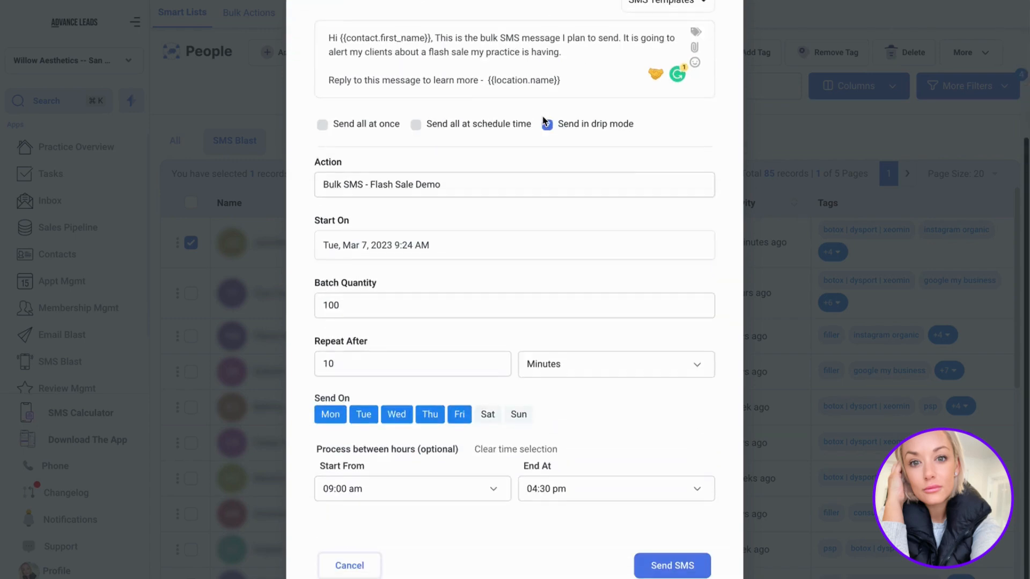
scroll(542, 120, up, 2)
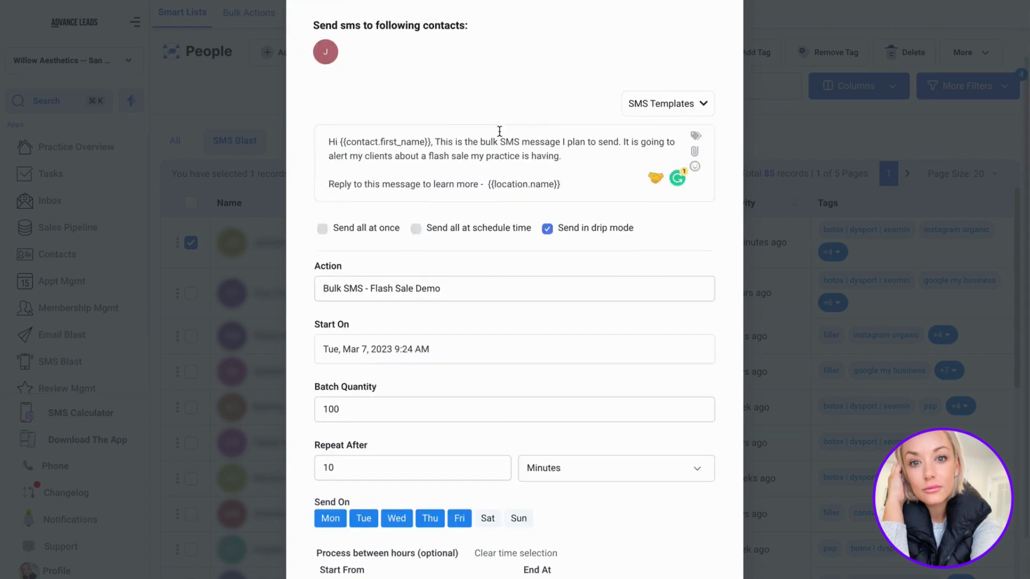
drag(431, 143, 337, 144)
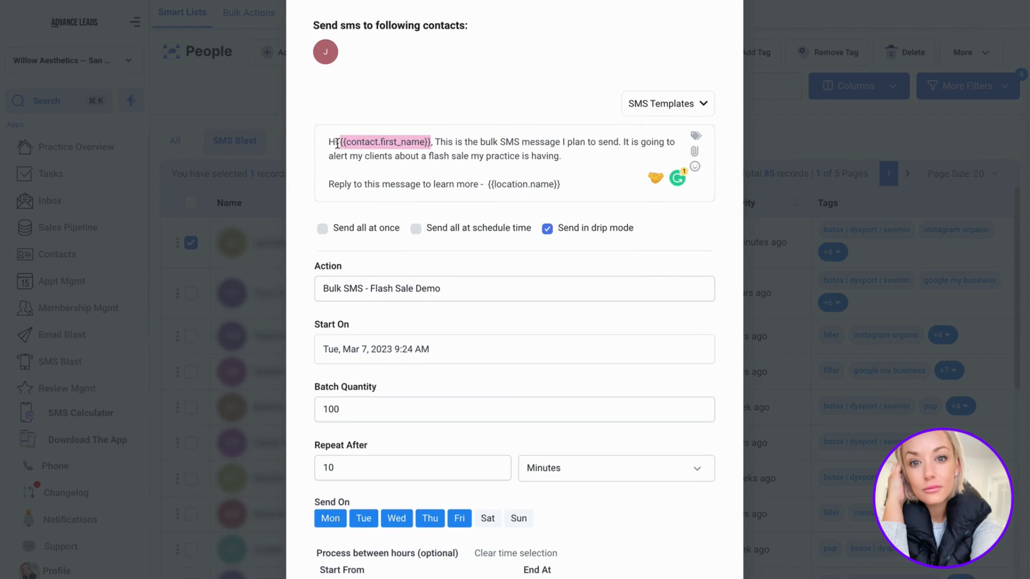
drag(485, 184, 576, 184)
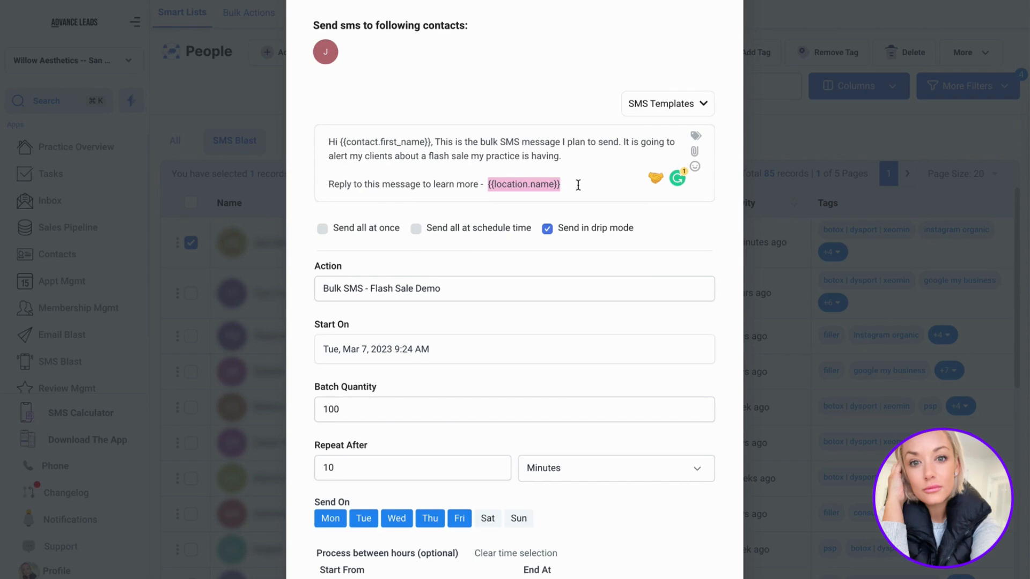
click(578, 184)
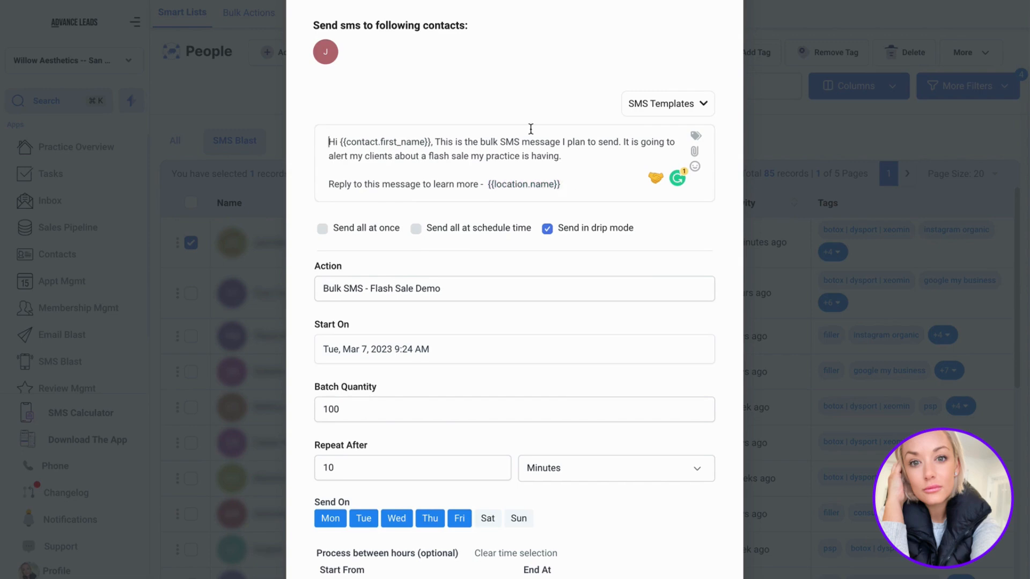
scroll(533, 134, up, 2)
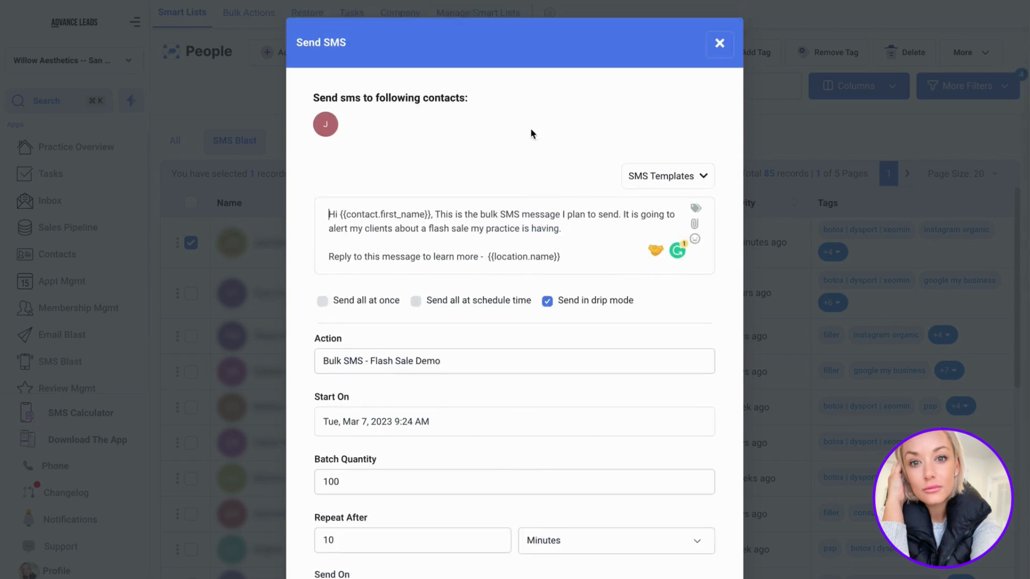